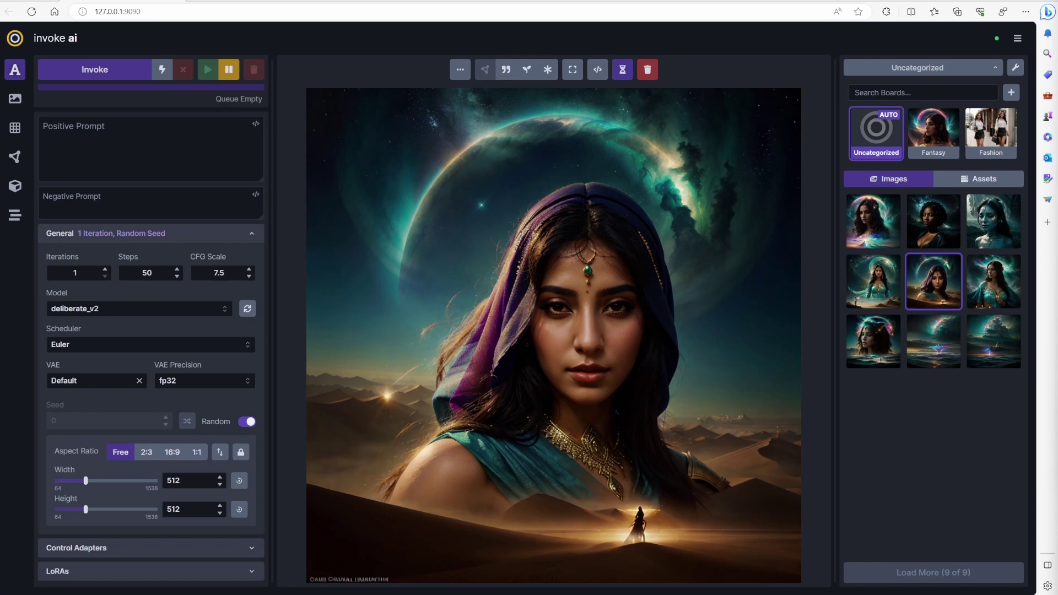
In the Workflow Editor with the gallery collapsed, search the node list for 'main'
left_click(16, 160)
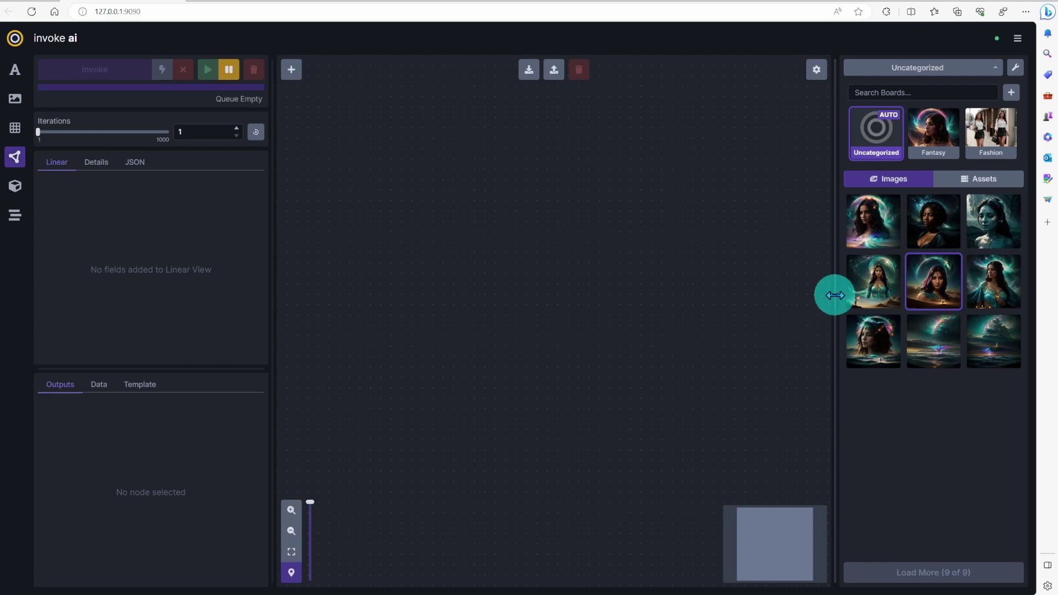
left_click_drag(835, 296, 1053, 323)
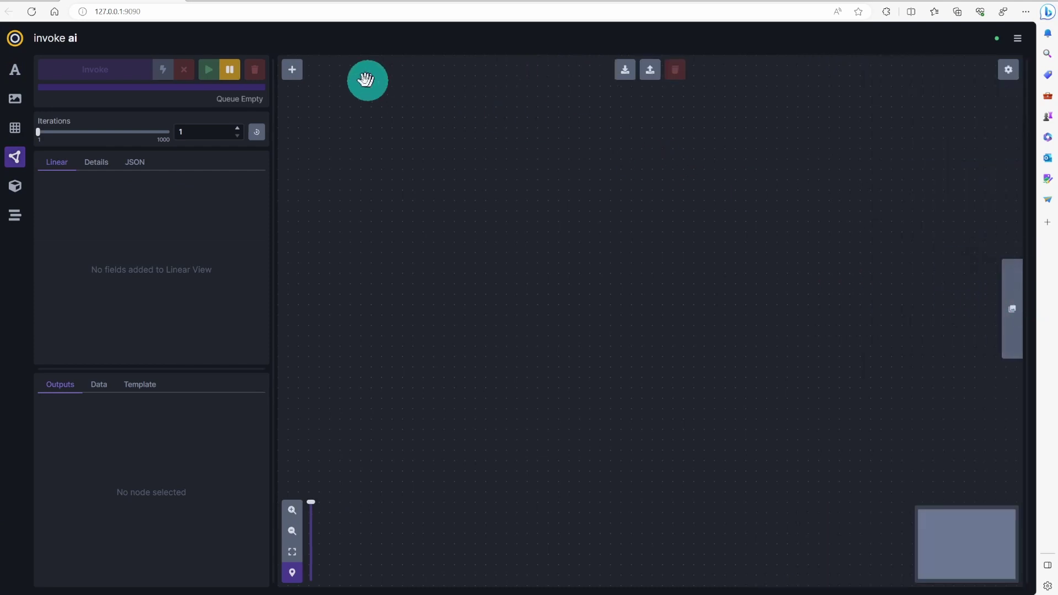
left_click(292, 75)
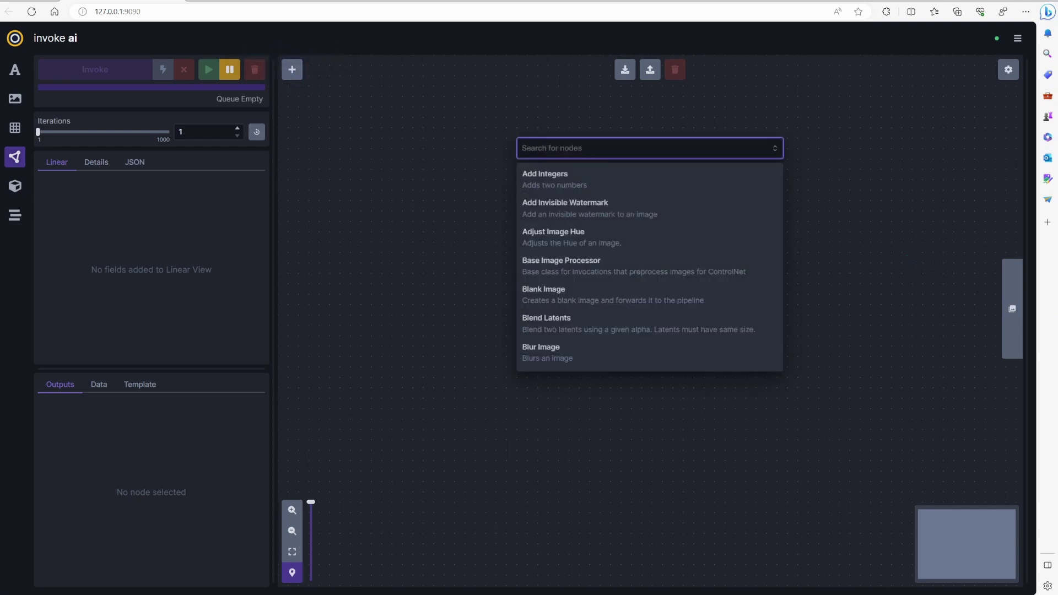
type("main")
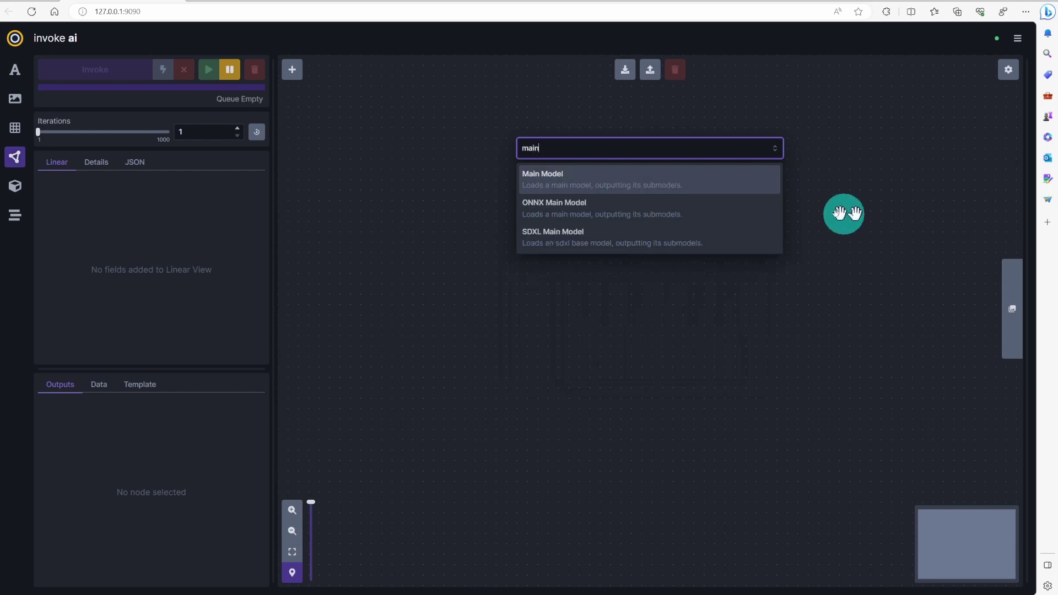
Place a Main Model node on the left, sync models, and select epicrealism_naturalSinRC1VAE
left_click(647, 177)
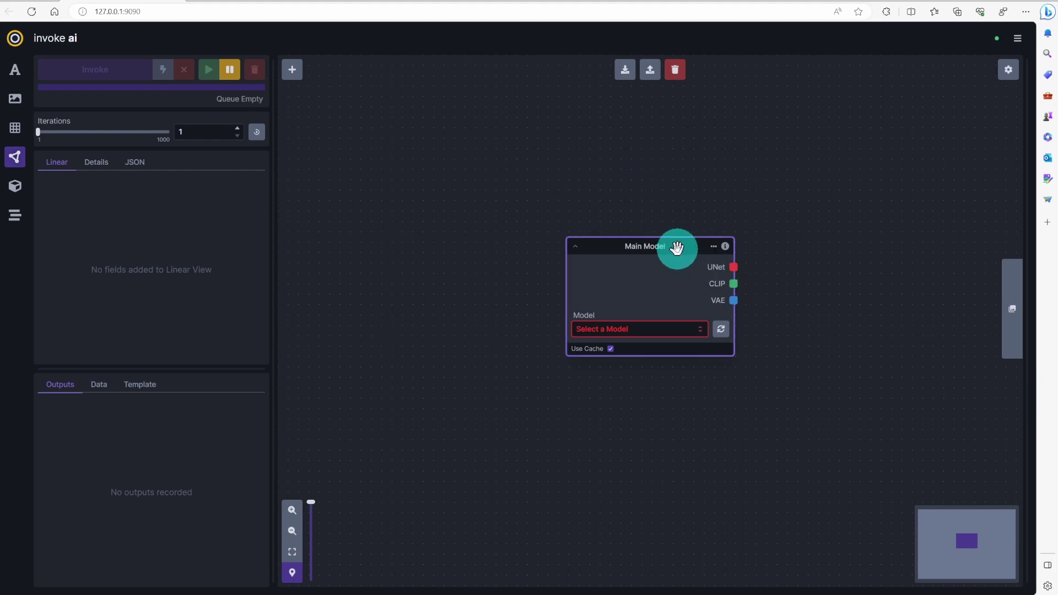
left_click_drag(678, 249, 438, 239)
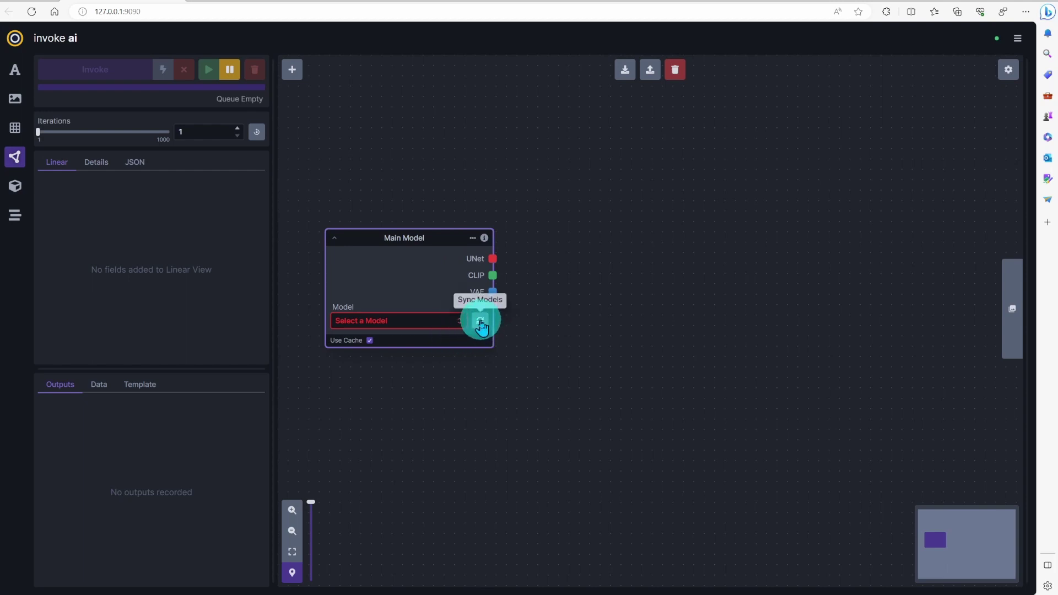
left_click(481, 321)
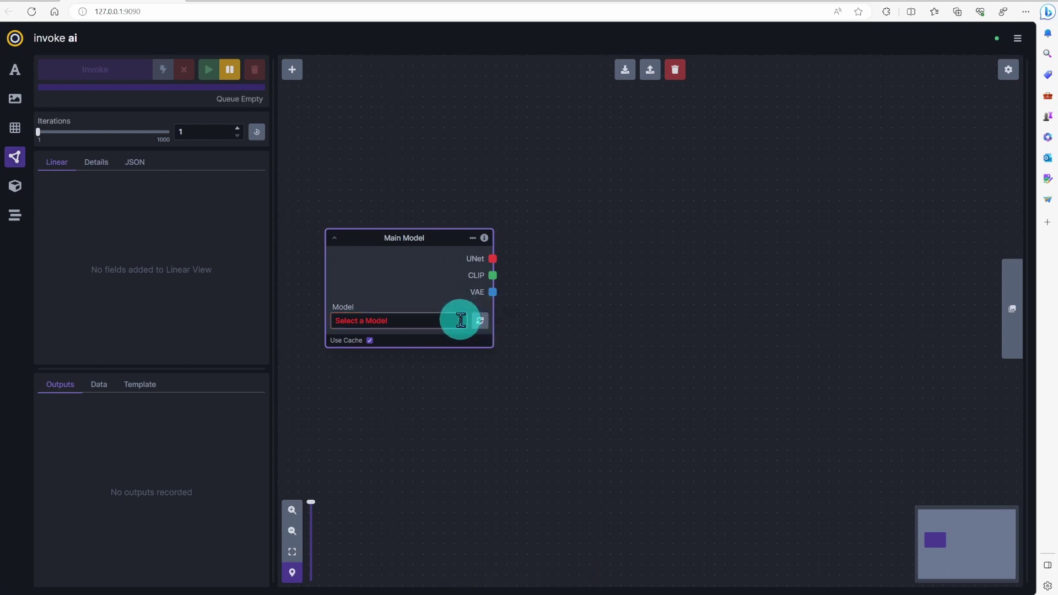
left_click(461, 321)
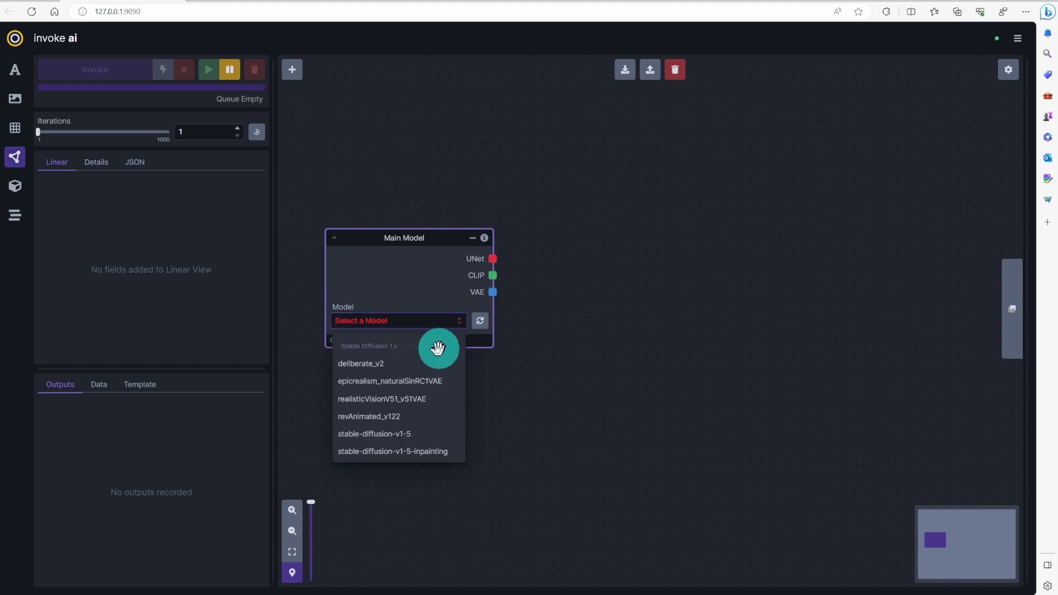
left_click(425, 380)
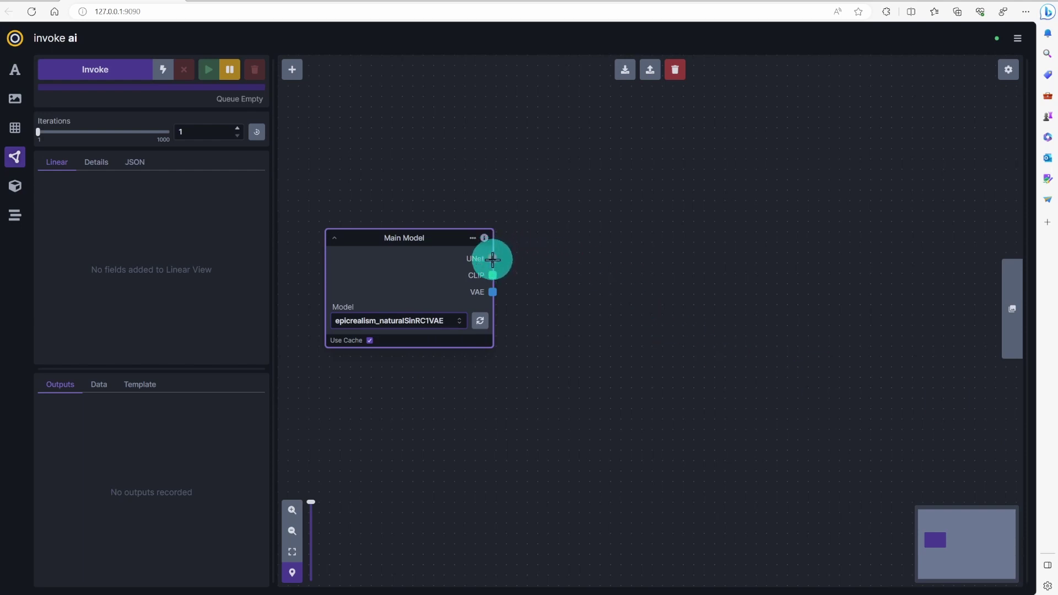
Add a Denoise Latents node wired from Main Model's UNet, placing it above the model node
left_click_drag(492, 258, 617, 265)
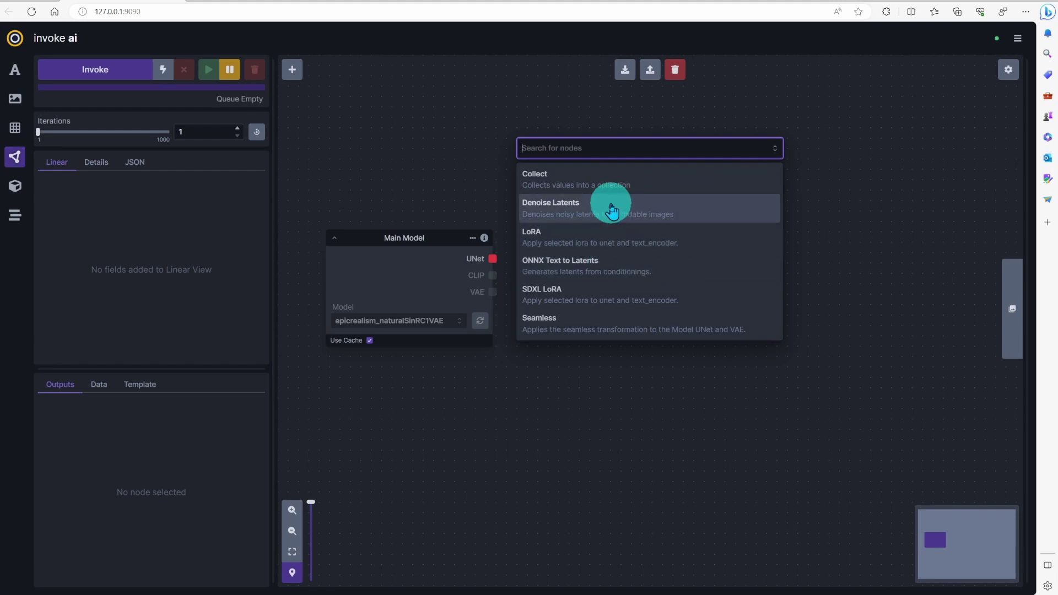
left_click(612, 211)
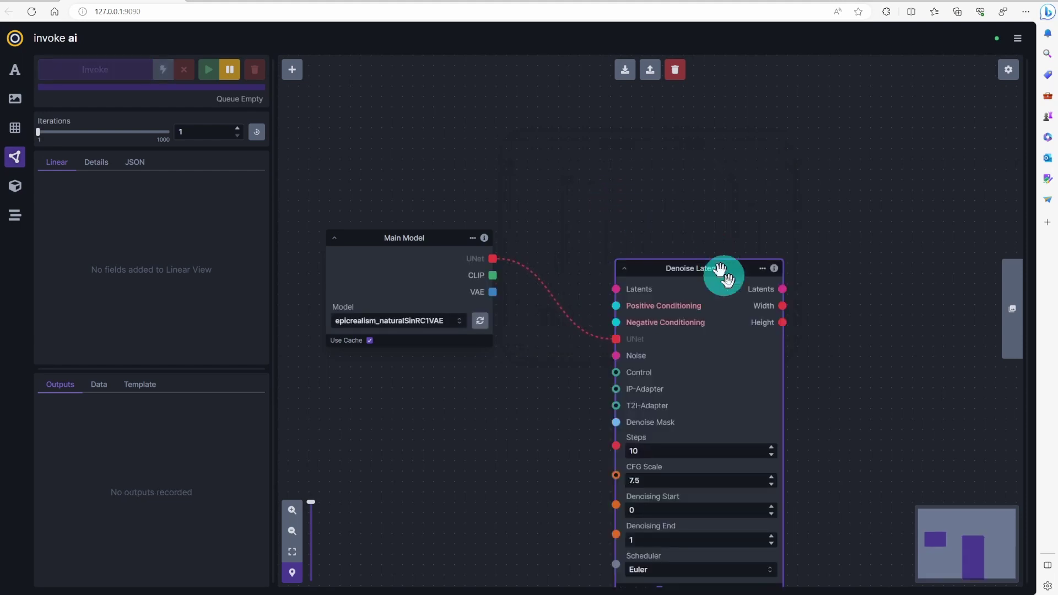
left_click_drag(732, 267, 729, 153)
left_click(460, 249)
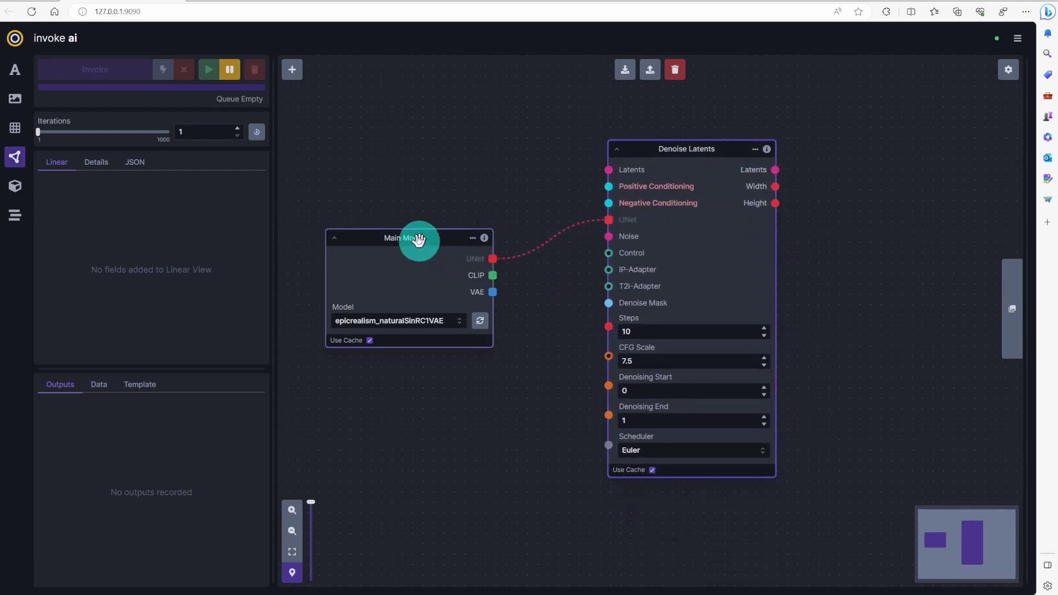
left_click_drag(418, 239, 407, 338)
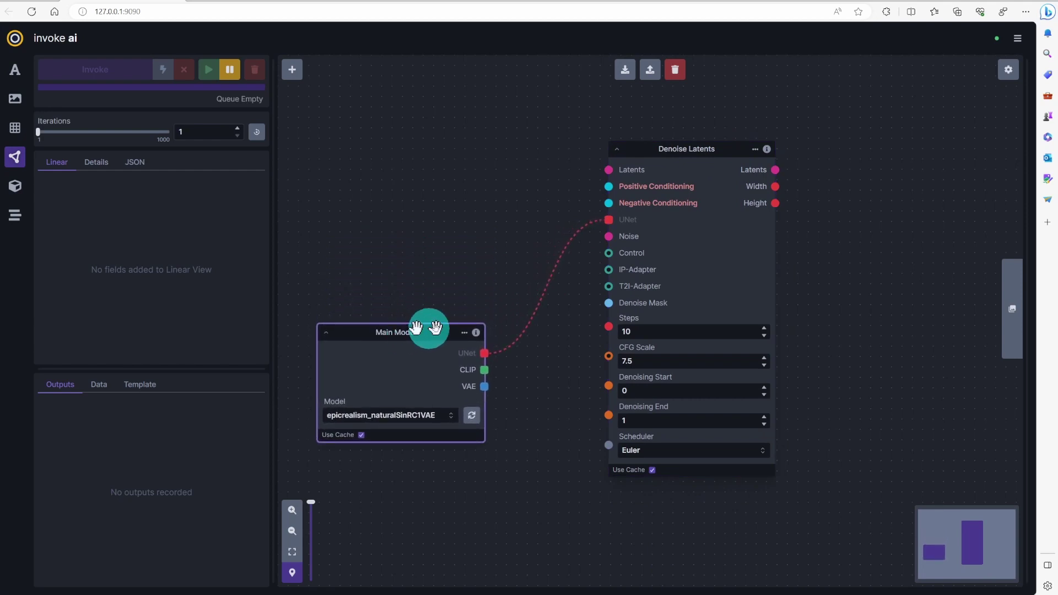
Add a top-left Prompt node feeding Positive Conditioning and shift the Main Model node lower
left_click(608, 187)
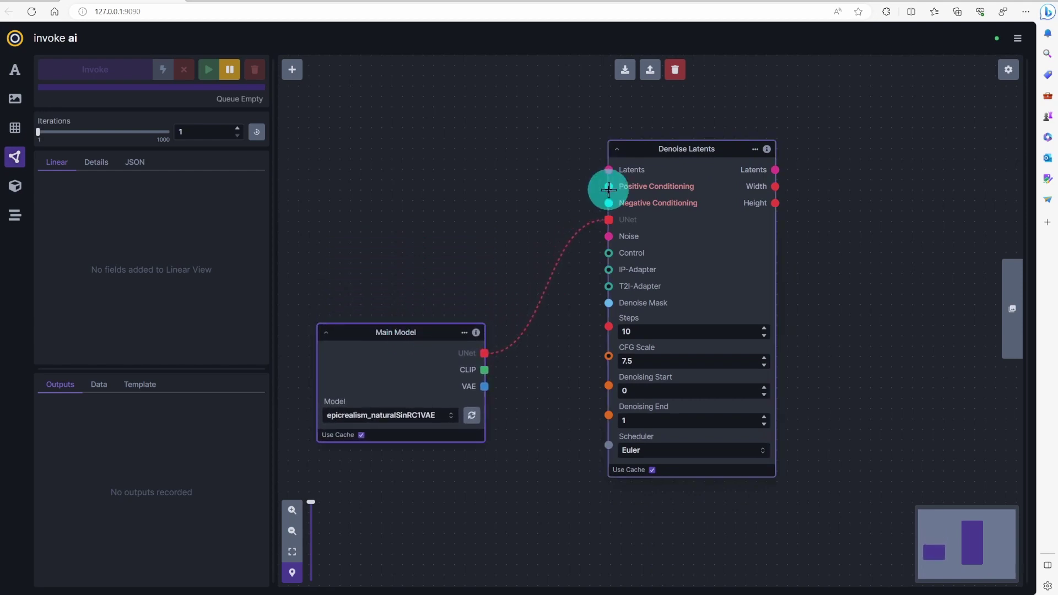
left_click_drag(608, 187, 519, 182)
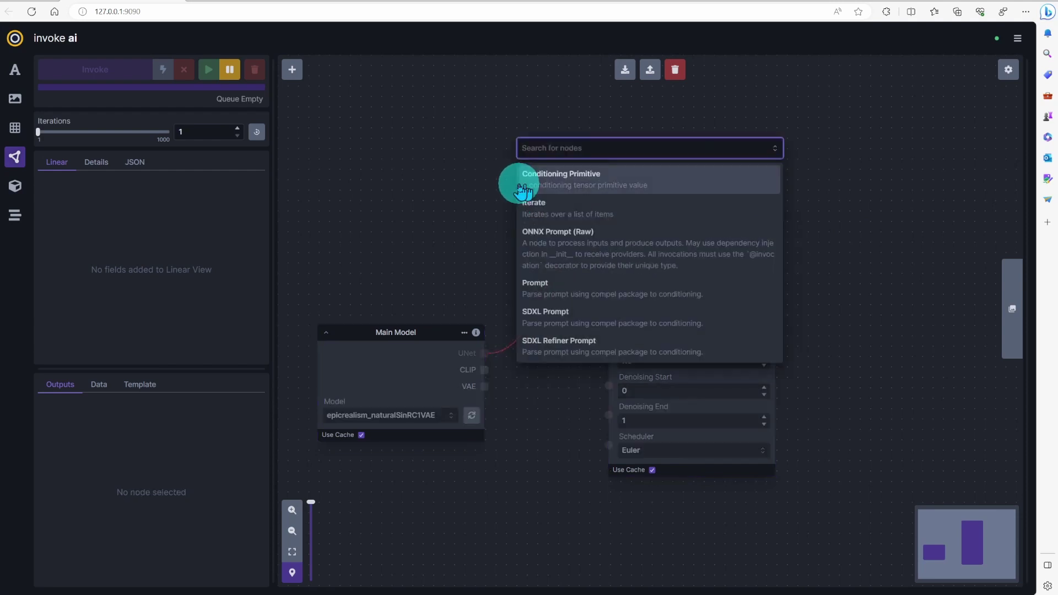
left_click(600, 288)
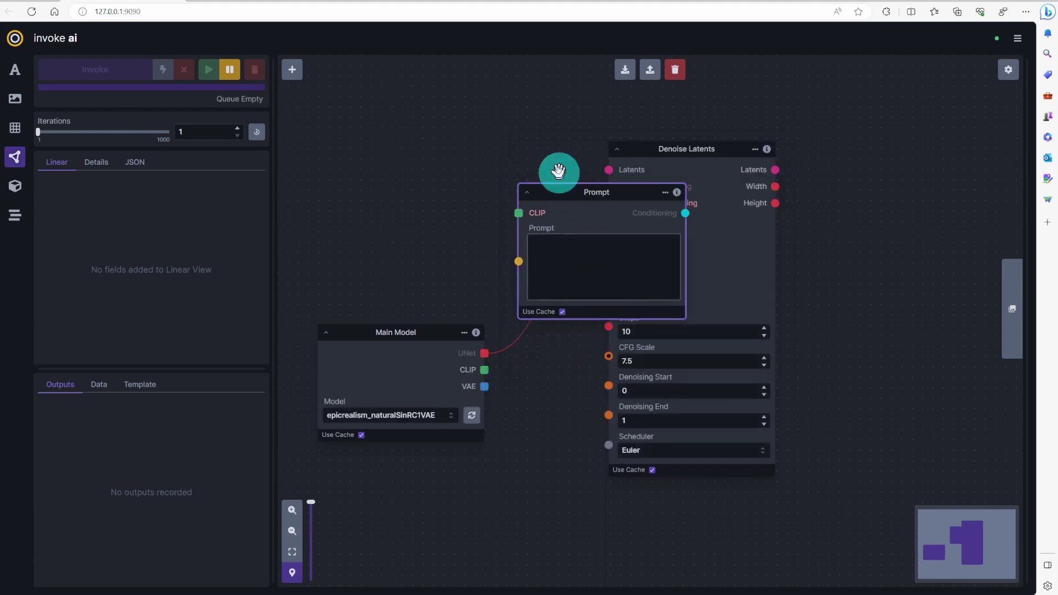
left_click_drag(568, 194, 360, 80)
left_click(435, 334)
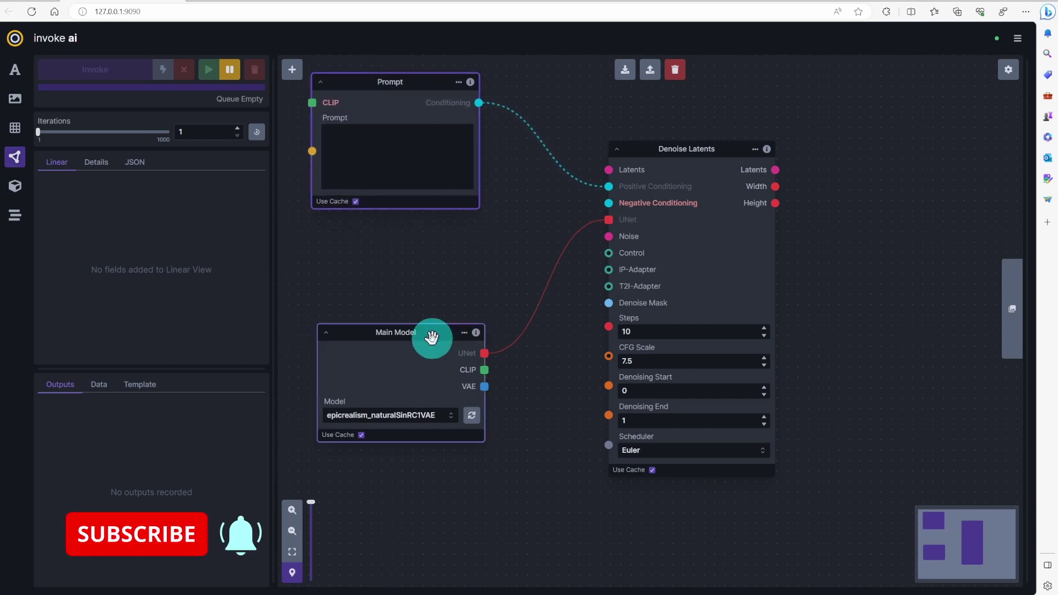
left_click_drag(435, 338, 435, 420)
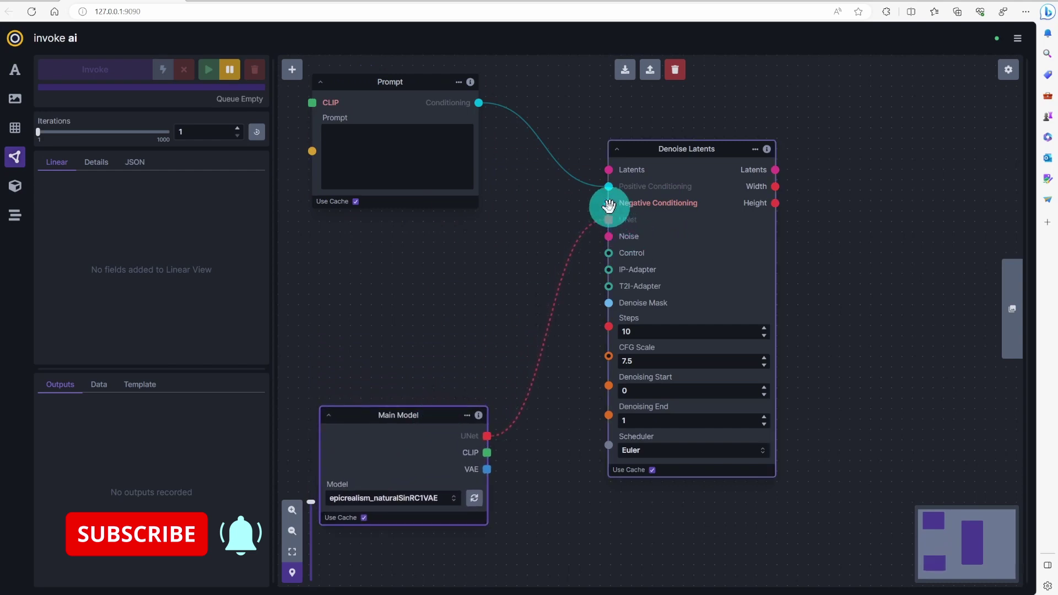
Add a second Prompt node for Negative Conditioning, placed below the first
left_click_drag(608, 204, 489, 271)
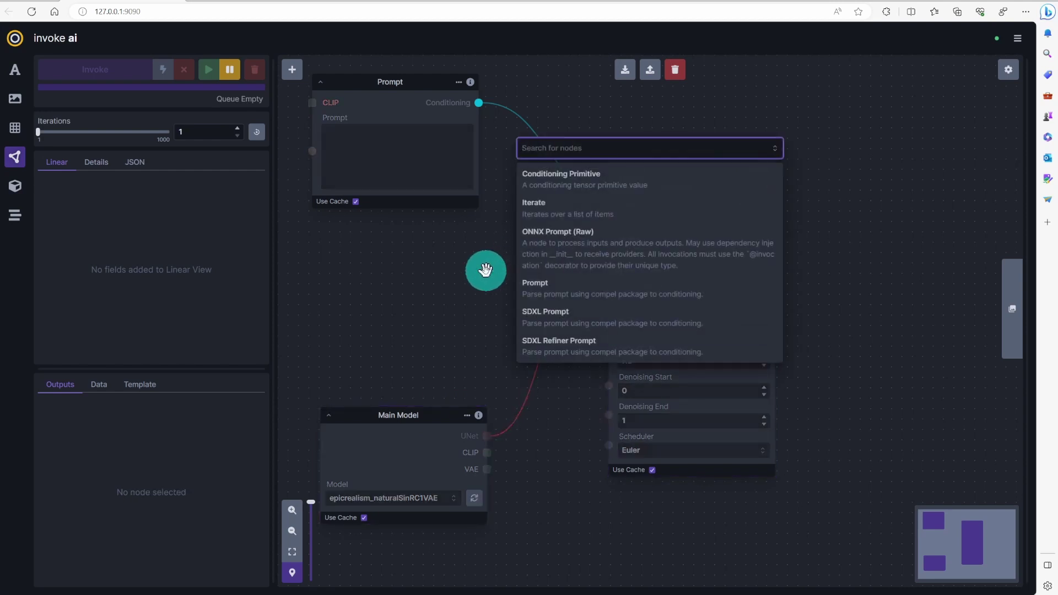
left_click(571, 287)
left_click_drag(561, 285, 375, 233)
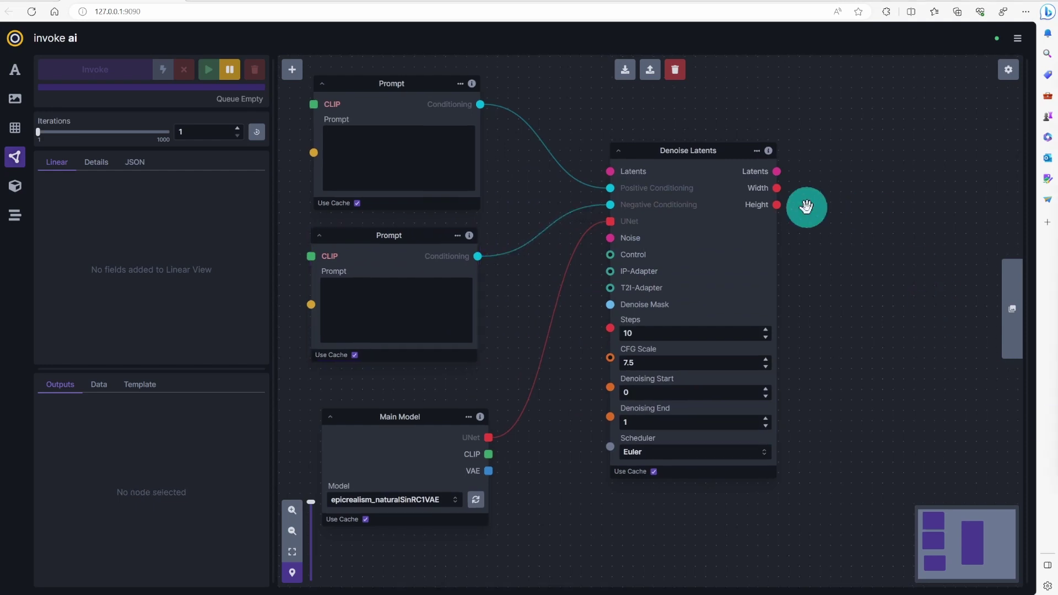
Wire a Latents to Image node from the Denoise Latents output and move it up
left_click(775, 175)
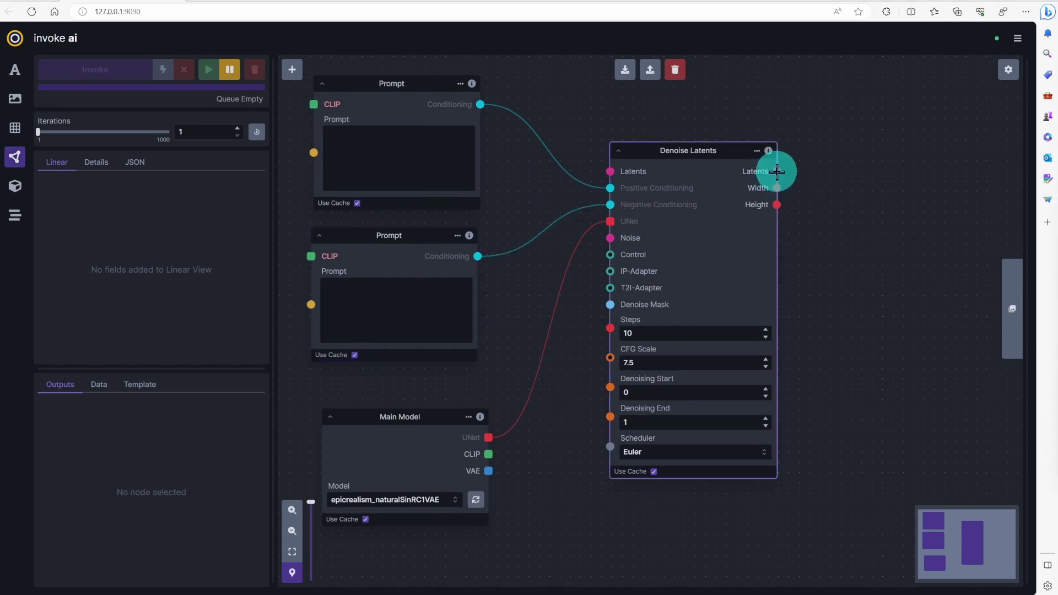
left_click_drag(778, 172, 845, 172)
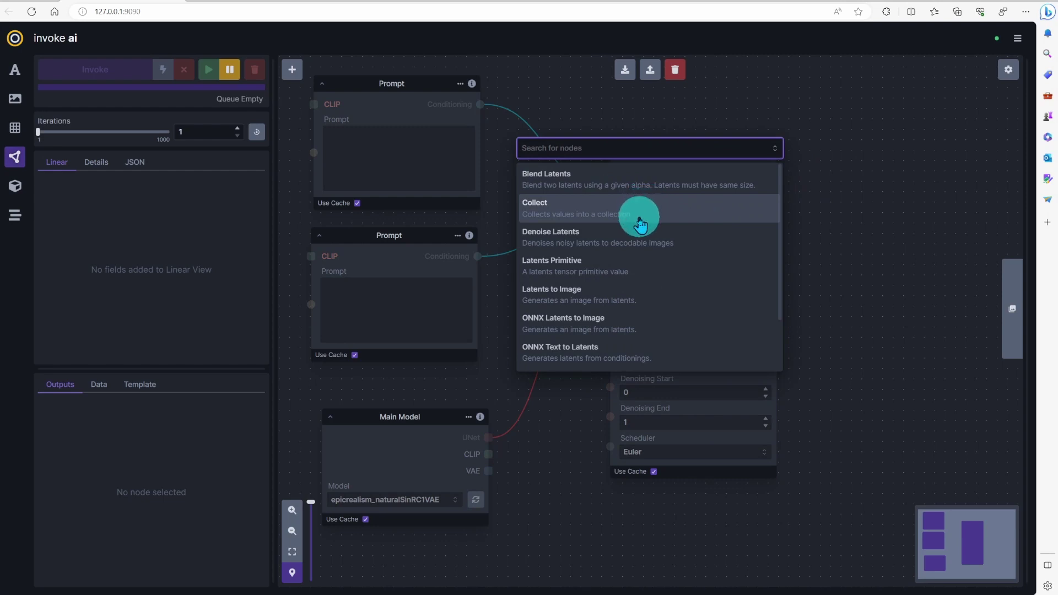
left_click(593, 300)
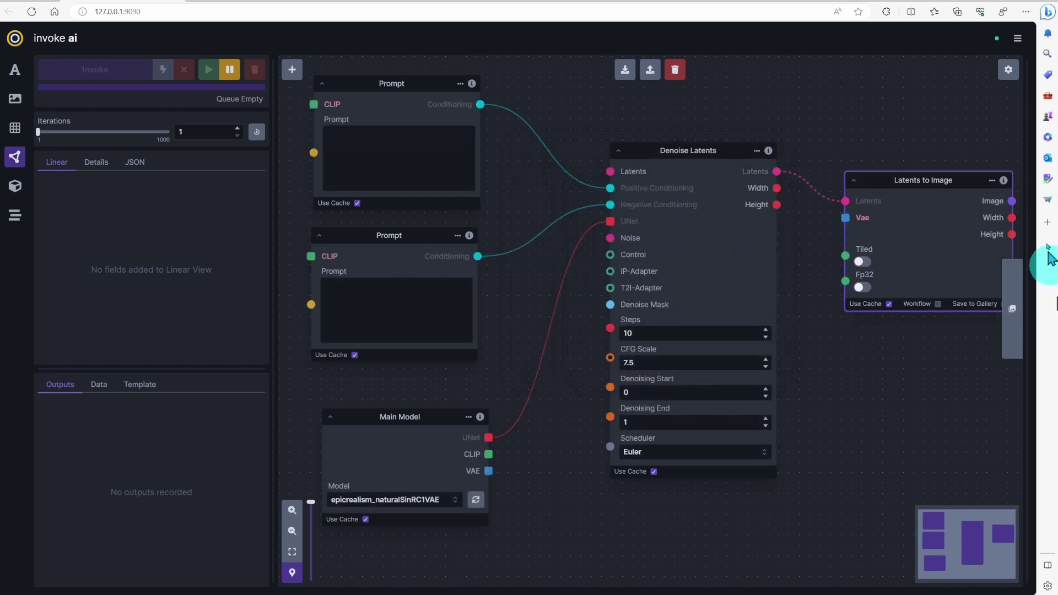
left_click_drag(926, 182, 917, 151)
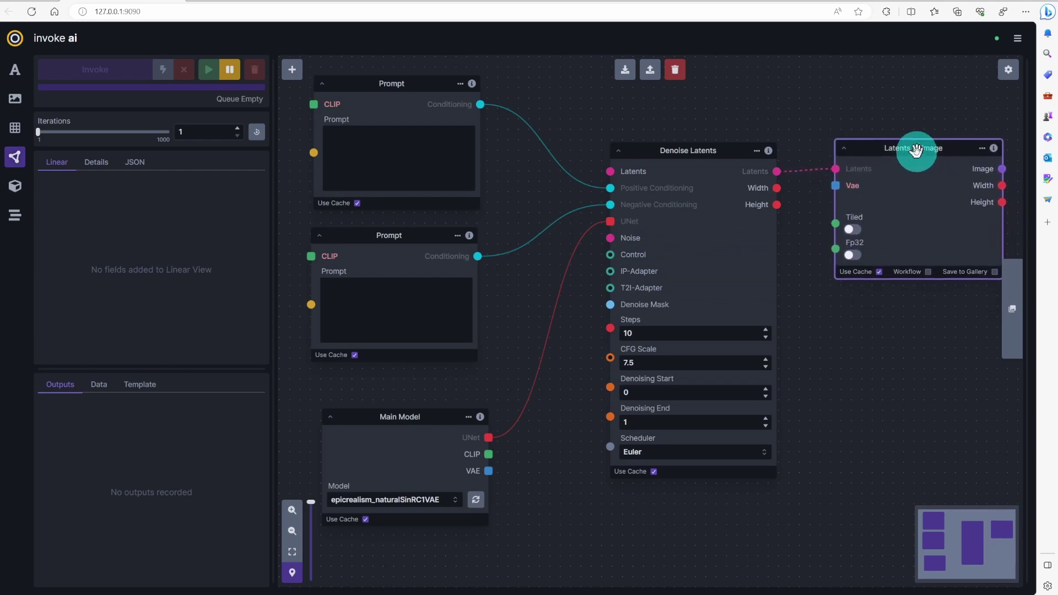
Zoom out and add a Noise node feeding the Denoise Latents Noise input
left_click(292, 533)
left_click(292, 531)
left_click_drag(625, 287, 444, 334)
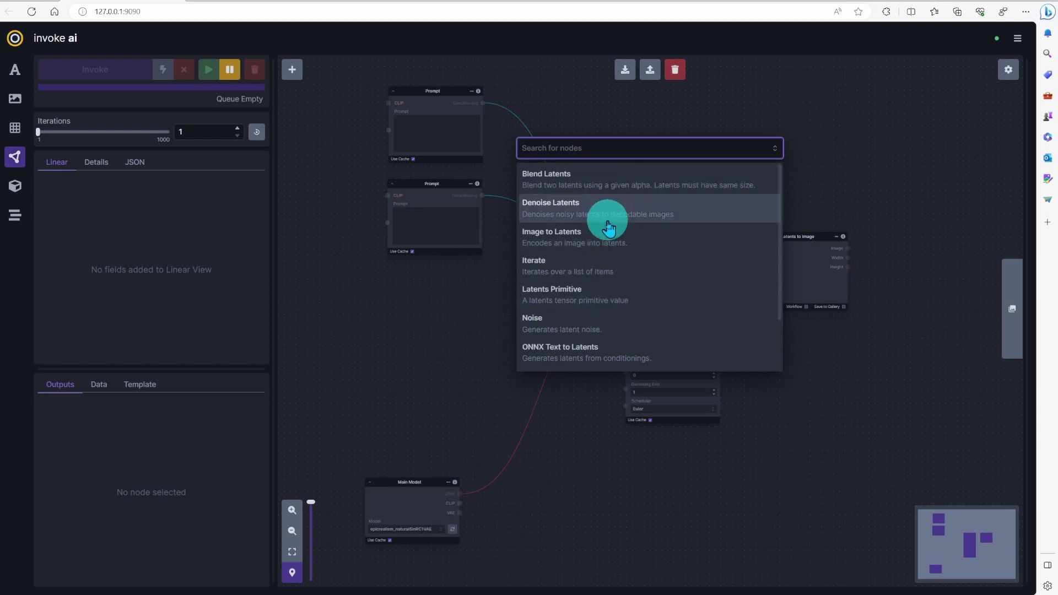
left_click(637, 333)
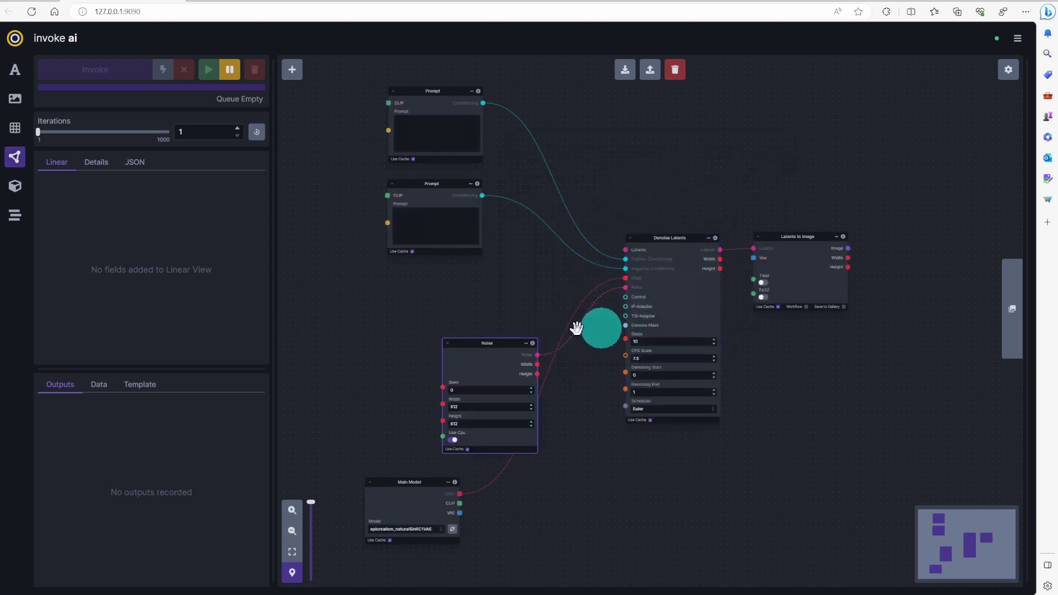
left_click_drag(492, 348, 432, 302)
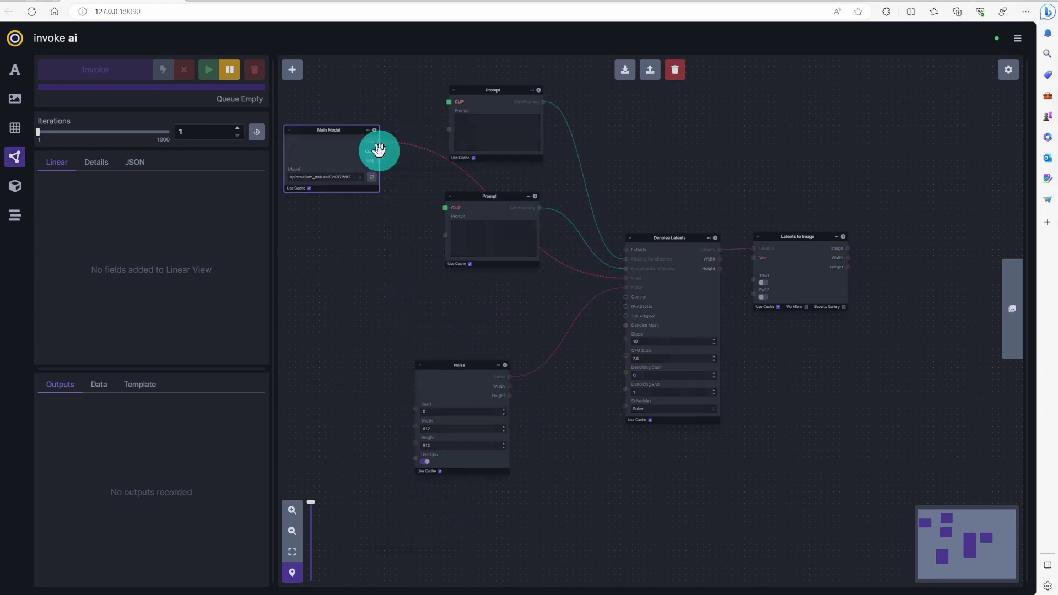
Connect Main Model's CLIP to both Prompt nodes and its VAE to Latents to Image
left_click_drag(379, 151, 449, 102)
left_click_drag(378, 151, 445, 209)
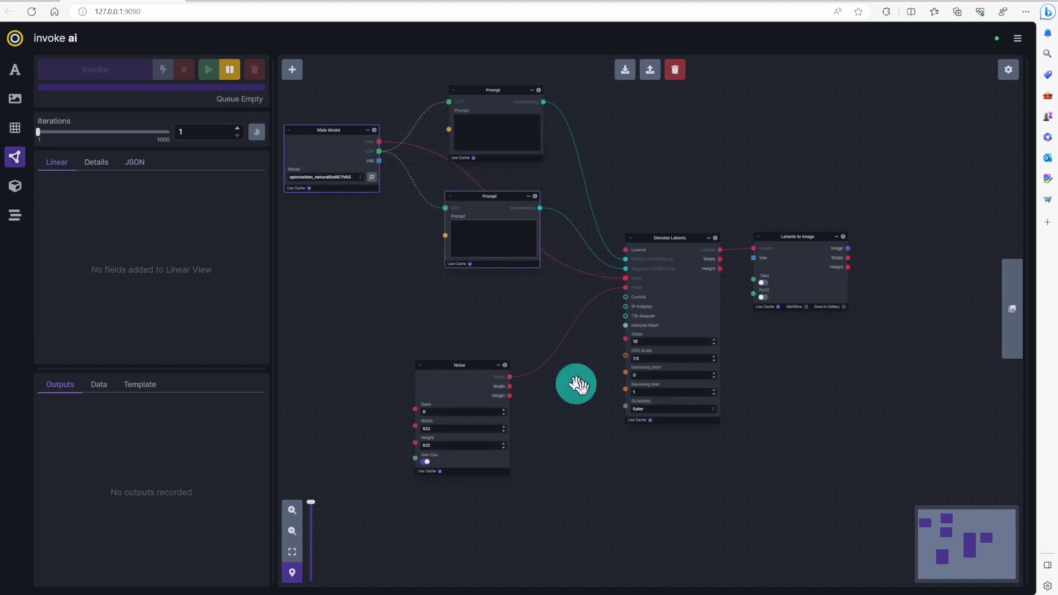
left_click_drag(798, 236, 772, 117)
left_click_drag(379, 160, 725, 138)
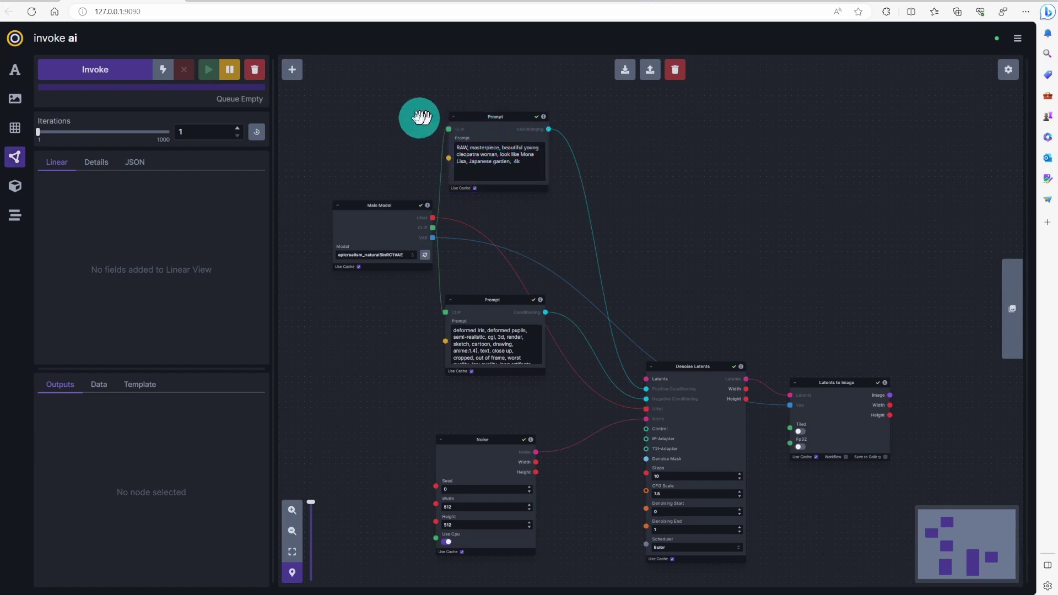
Generate from the sci-fi landscape workflow and show its night-scene image in Outputs
left_click(110, 79)
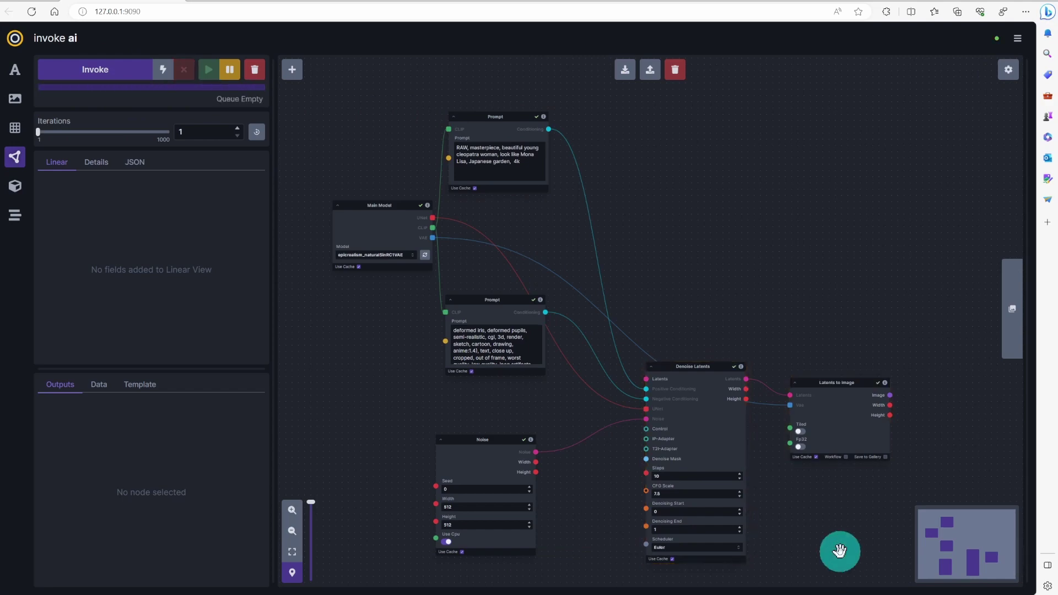
left_click(841, 409)
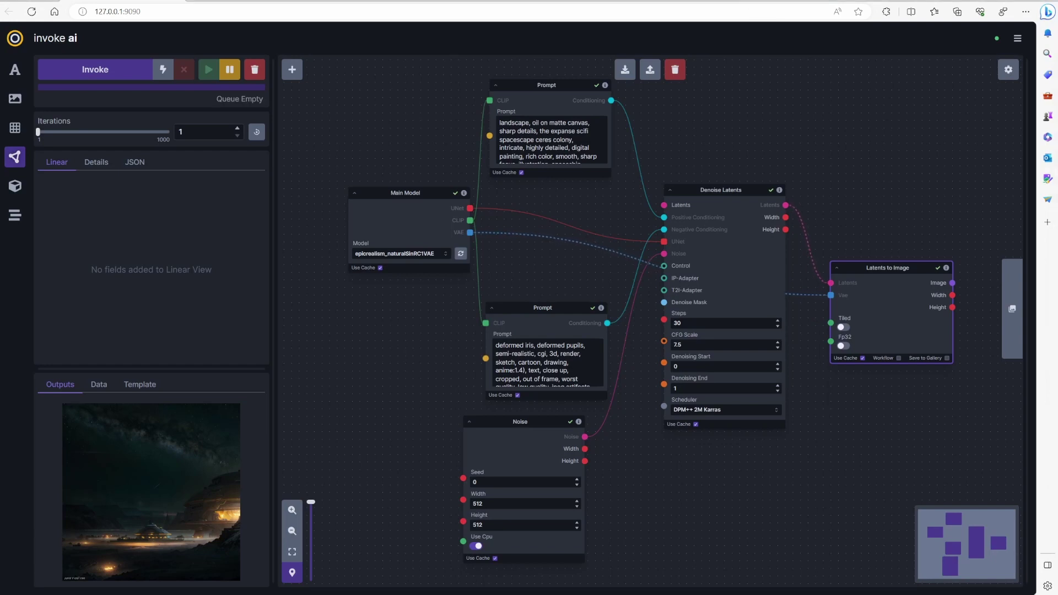
Change the Noise node's width and height from 512 to 1024, then view the rendered image output
left_click(559, 525)
left_click(481, 501)
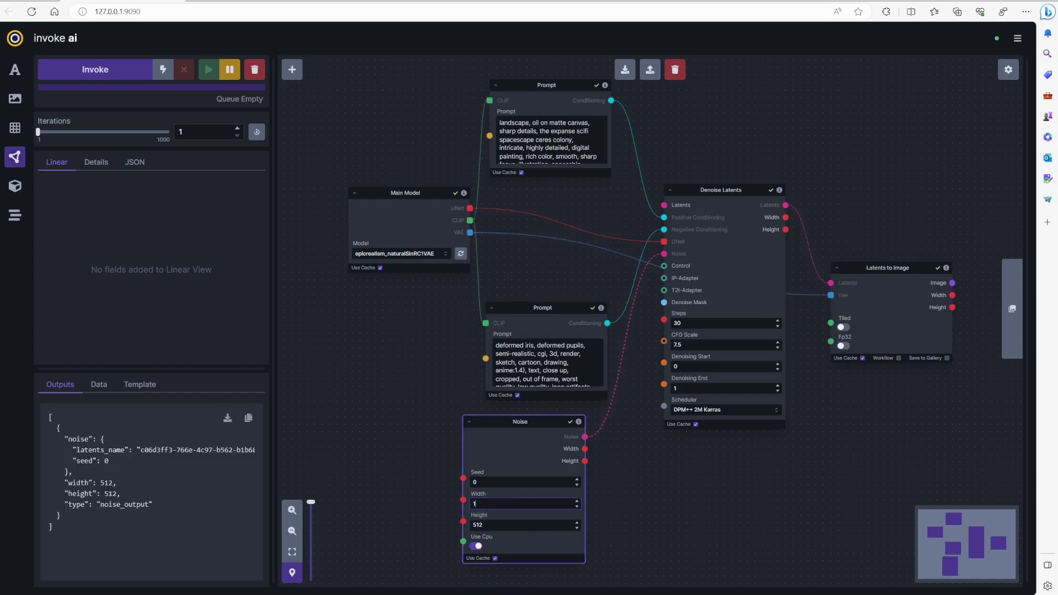
type("1024")
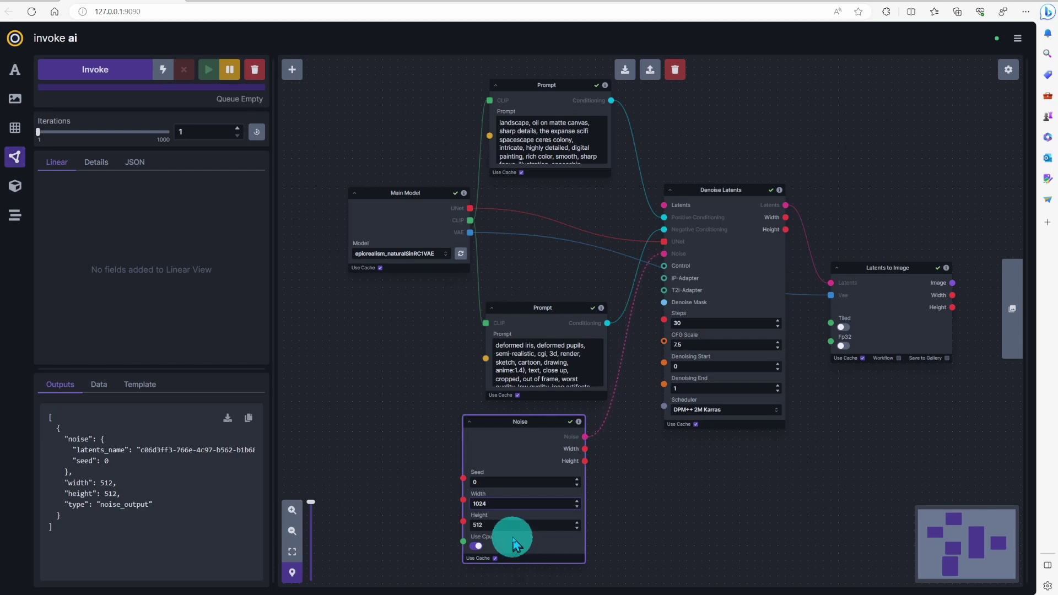
left_click(503, 524)
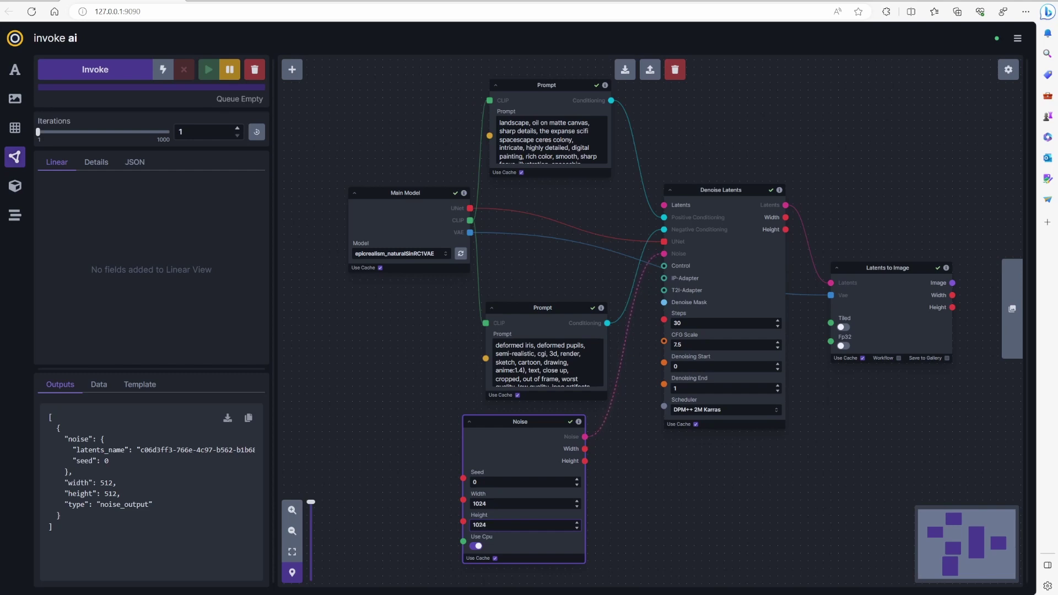
left_click(892, 305)
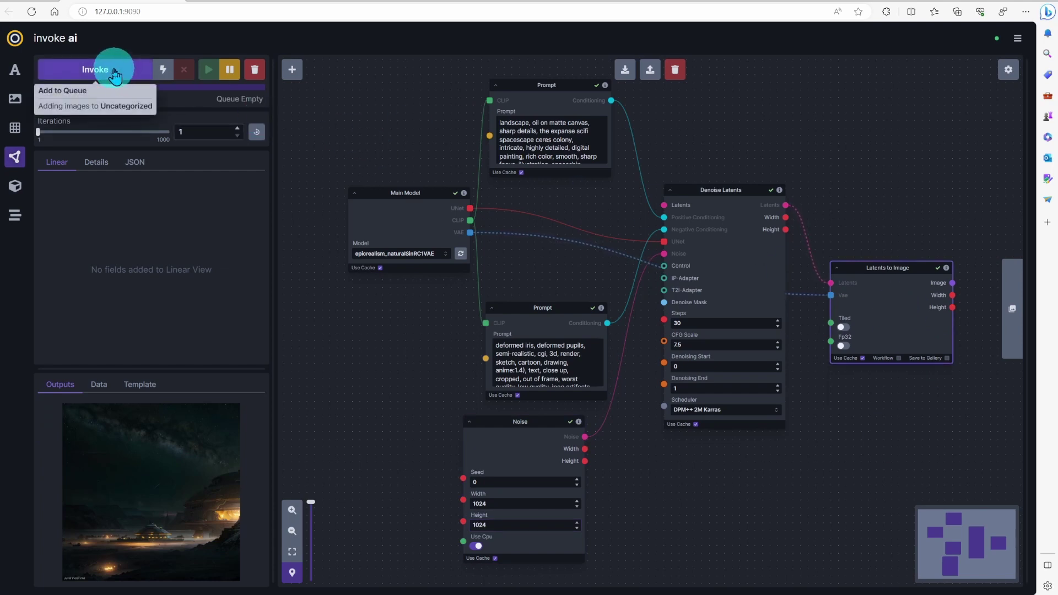
Queue the 1024×1024 sci-fi landscape workflow for generation
left_click(49, 70)
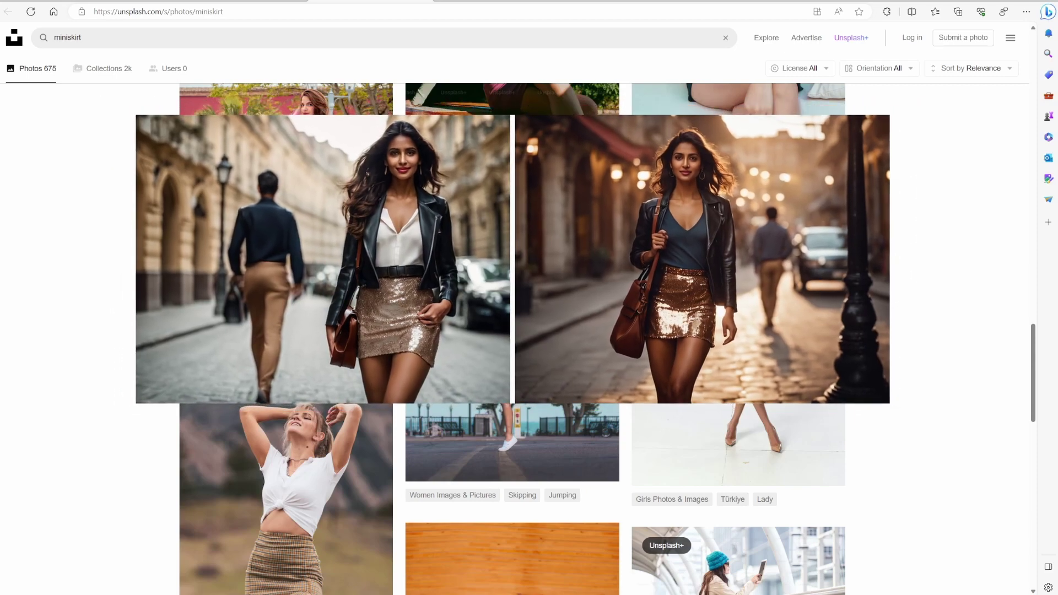
Open Copilot beside the Unsplash miniskirt photos and ask questions by voice, starting a new topic
left_click(1047, 12)
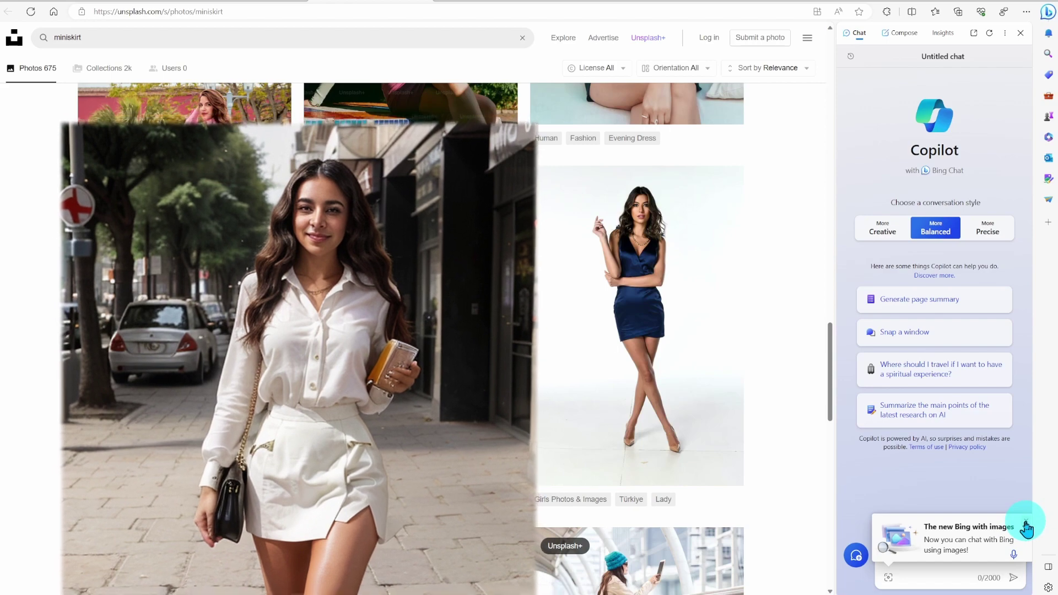
left_click(1029, 523)
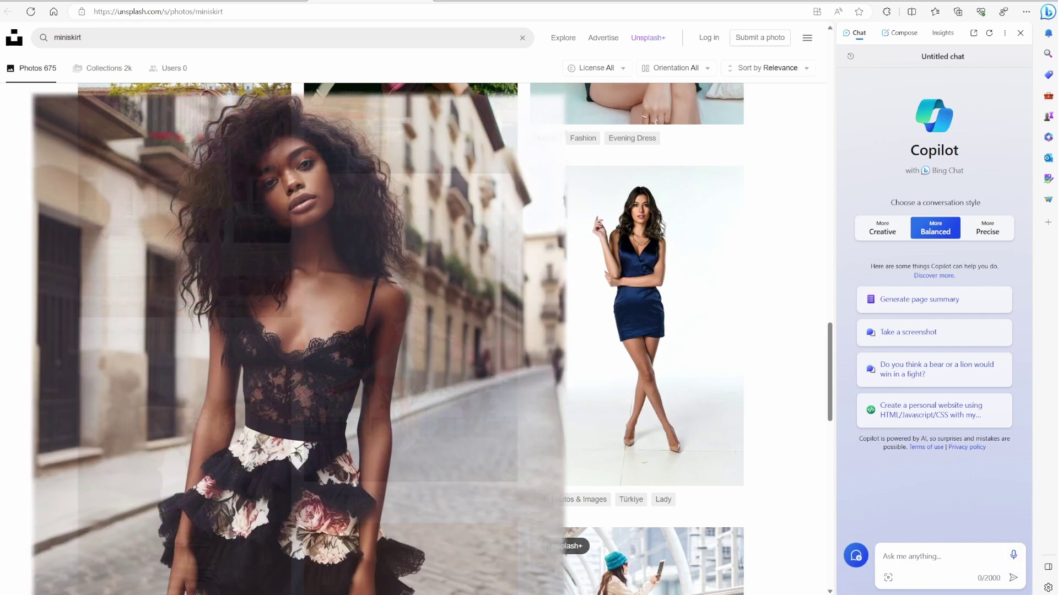
left_click(1013, 555)
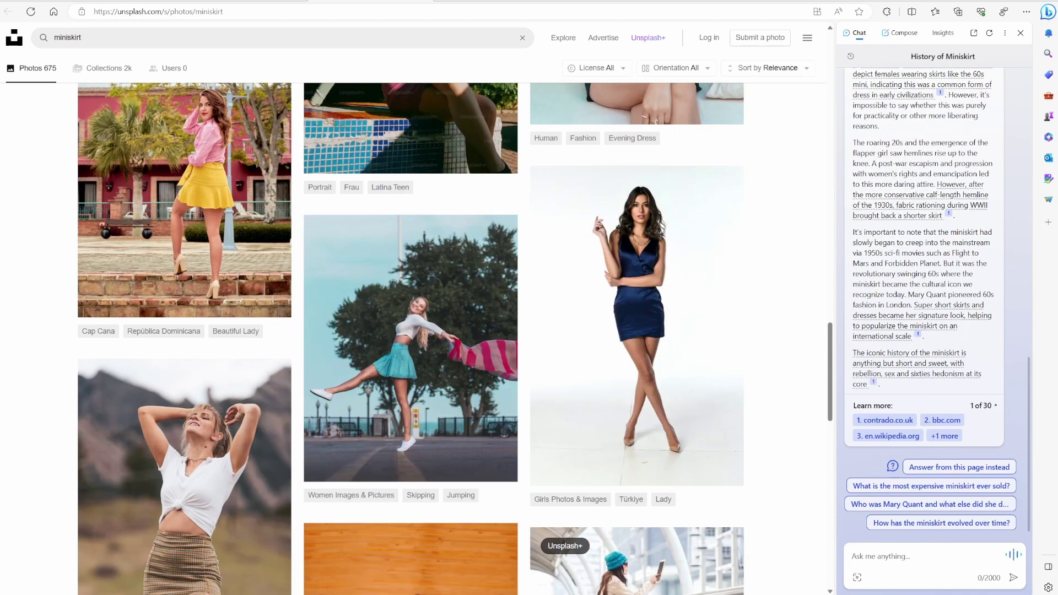
left_click(856, 556)
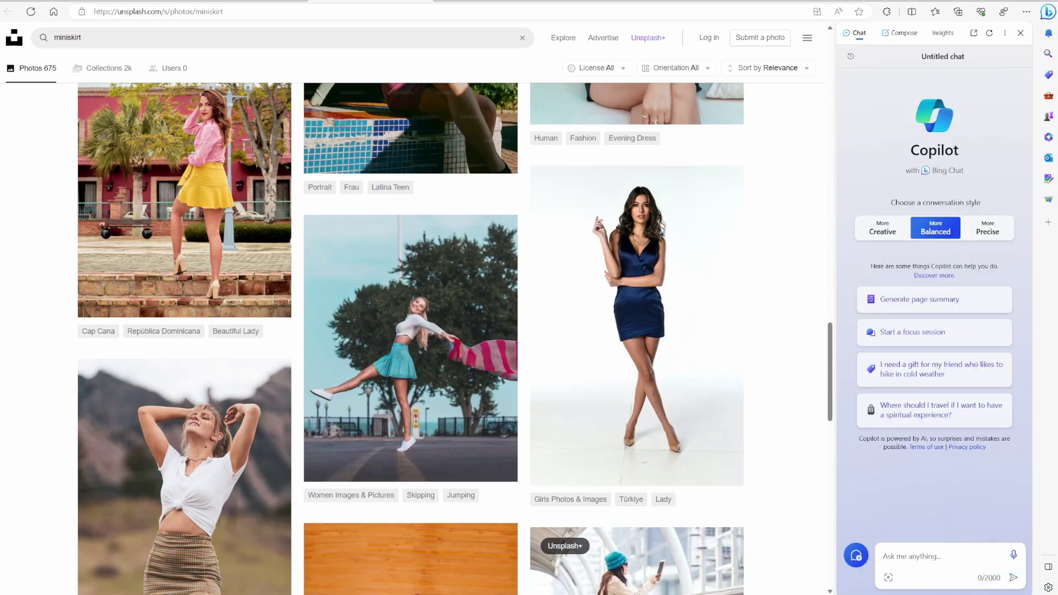
left_click(1013, 555)
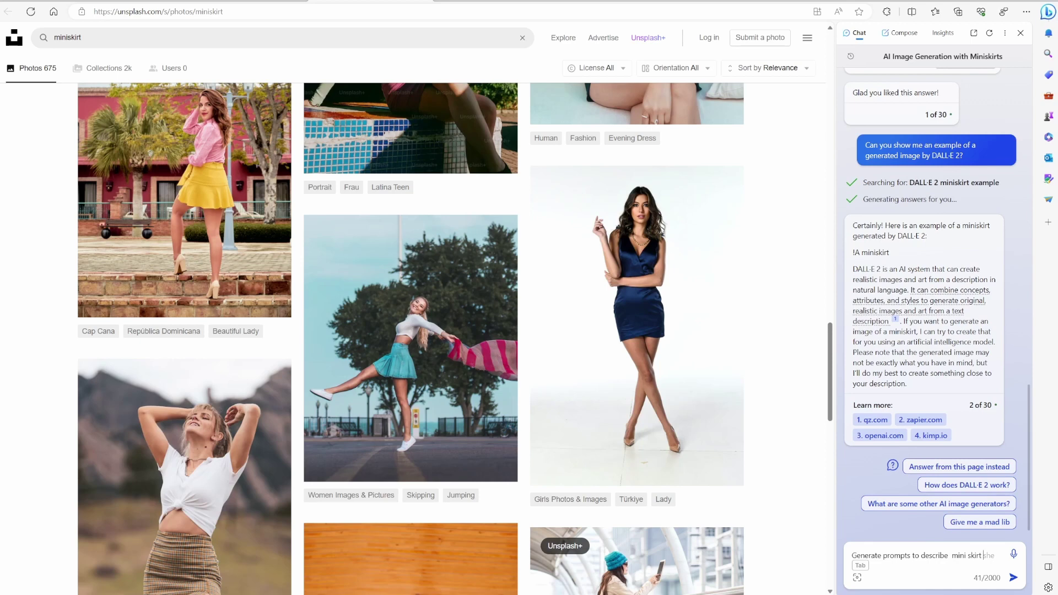
Send Copilot the request for suggested miniskirt description prompts
left_click(1014, 577)
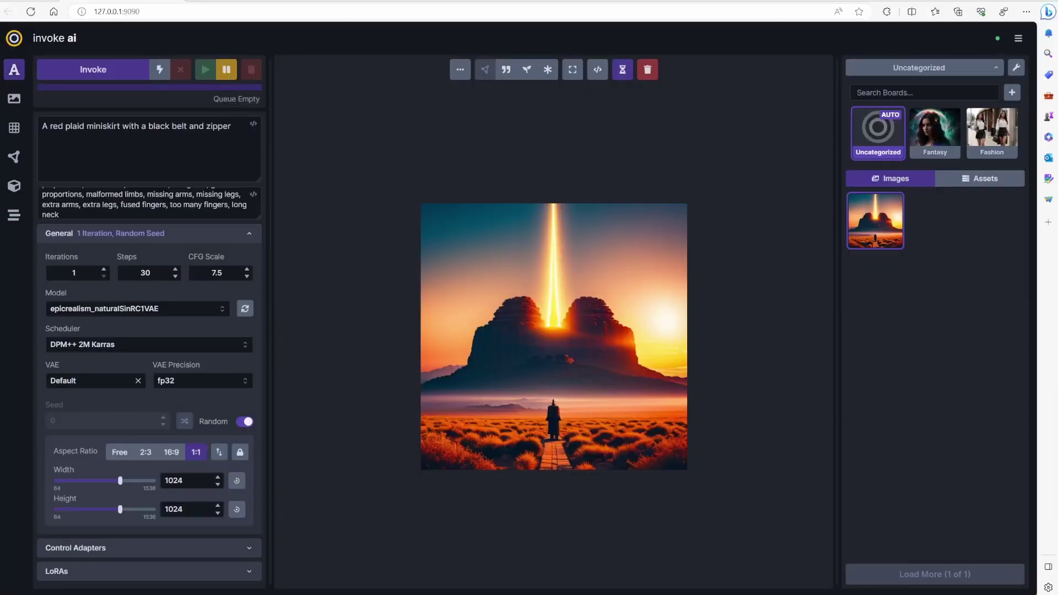
Append '4k' after 'zipper' in the positive prompt and generate a 1024×1024 image
left_click(59, 215)
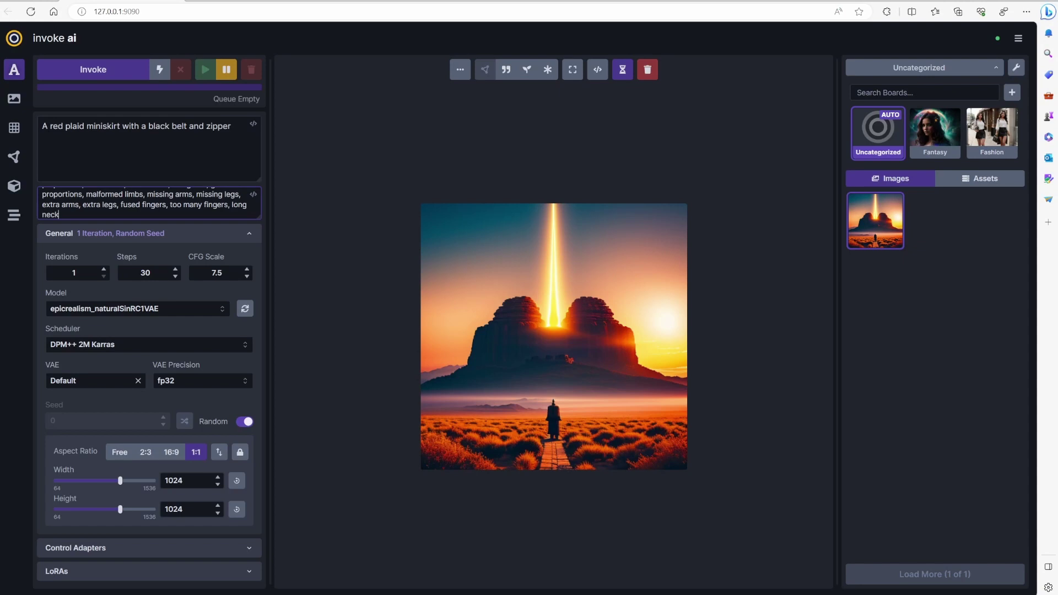
left_click(234, 126)
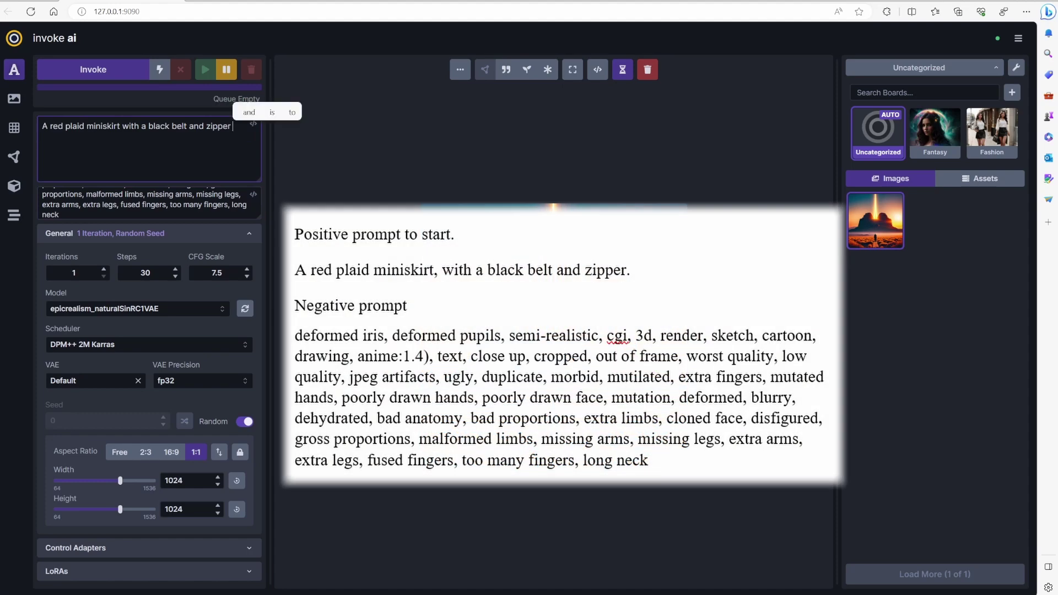
type("4k")
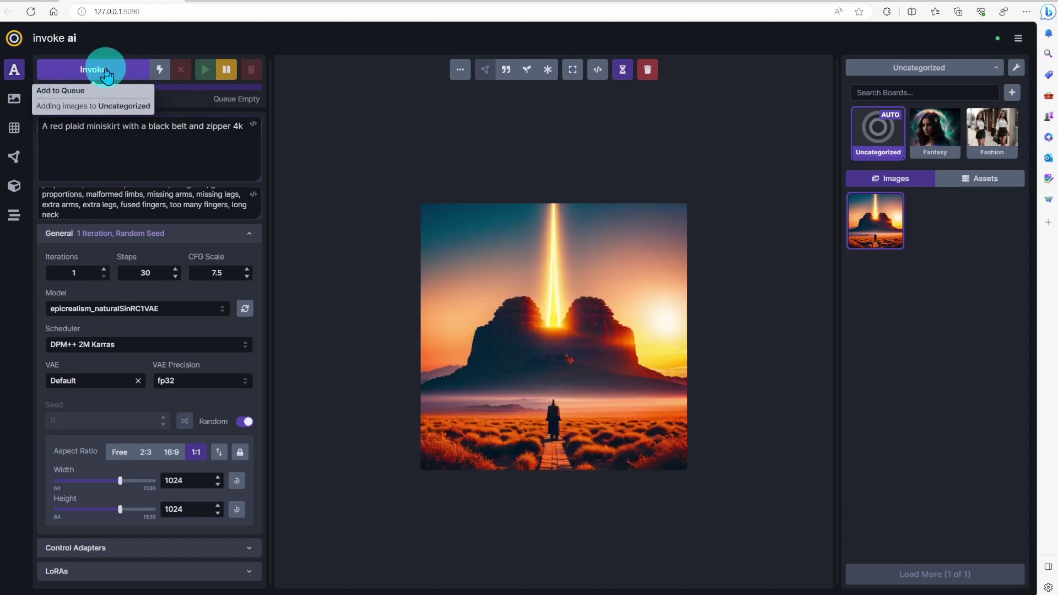
left_click(106, 72)
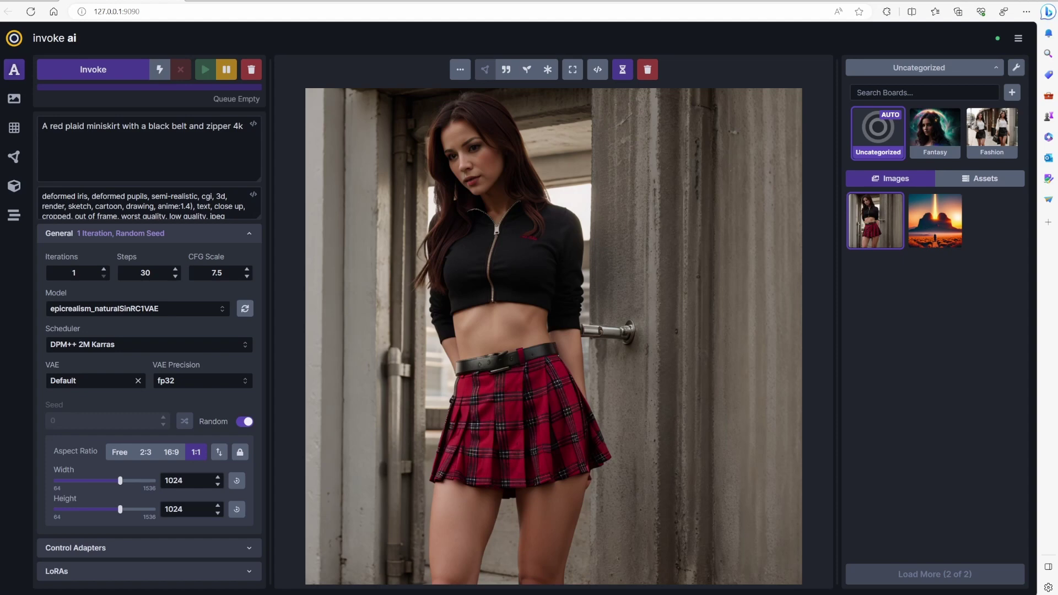
Prefix the prompt with 'A young woman, is walking down the street, wearing' and generate 2 iterations
type("young woman, is walking down the street, wearing a")
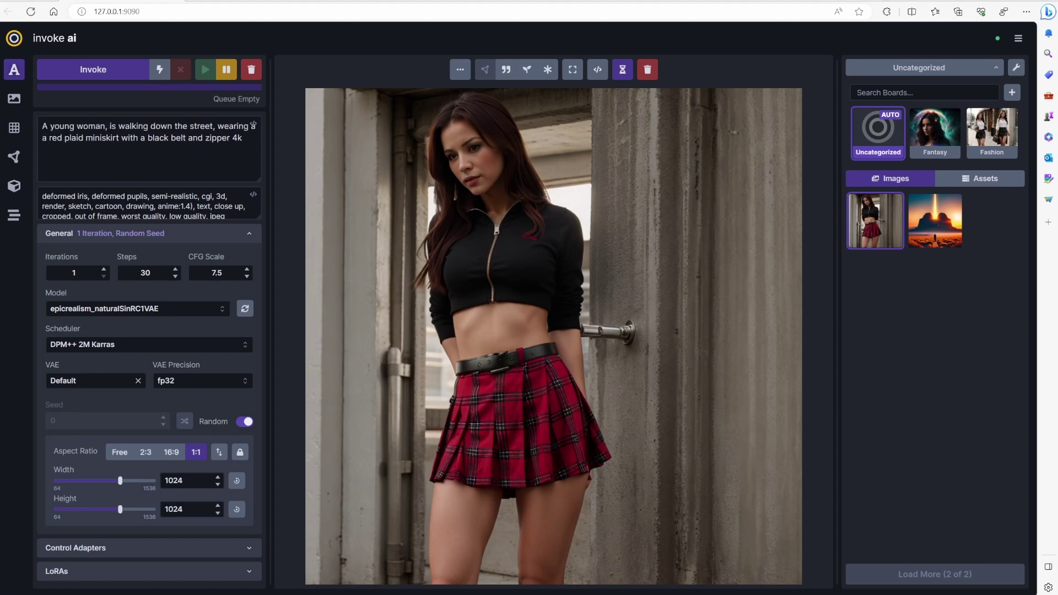
left_click(57, 128)
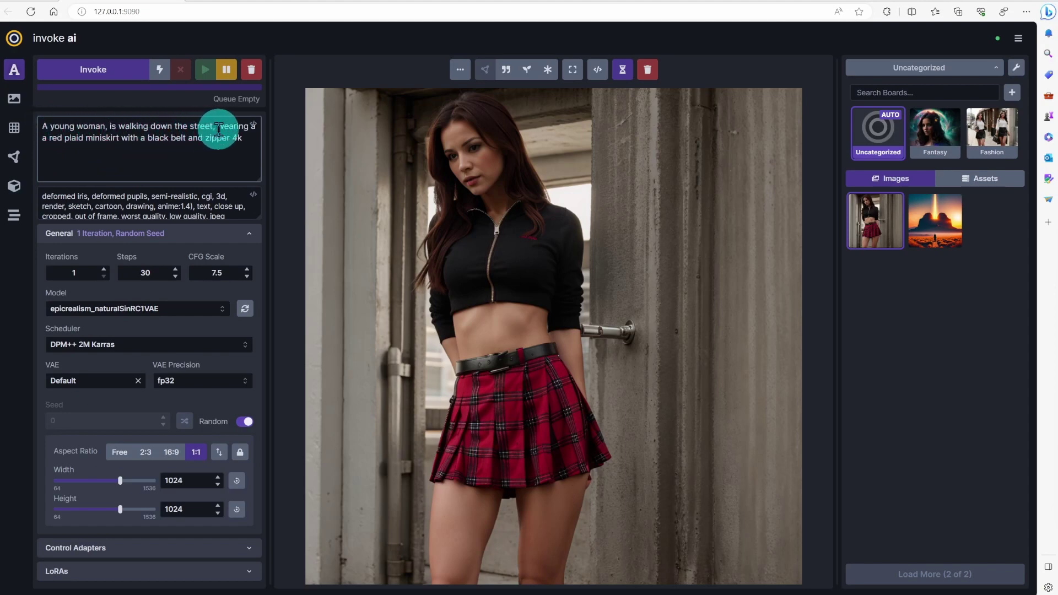
left_click(104, 269)
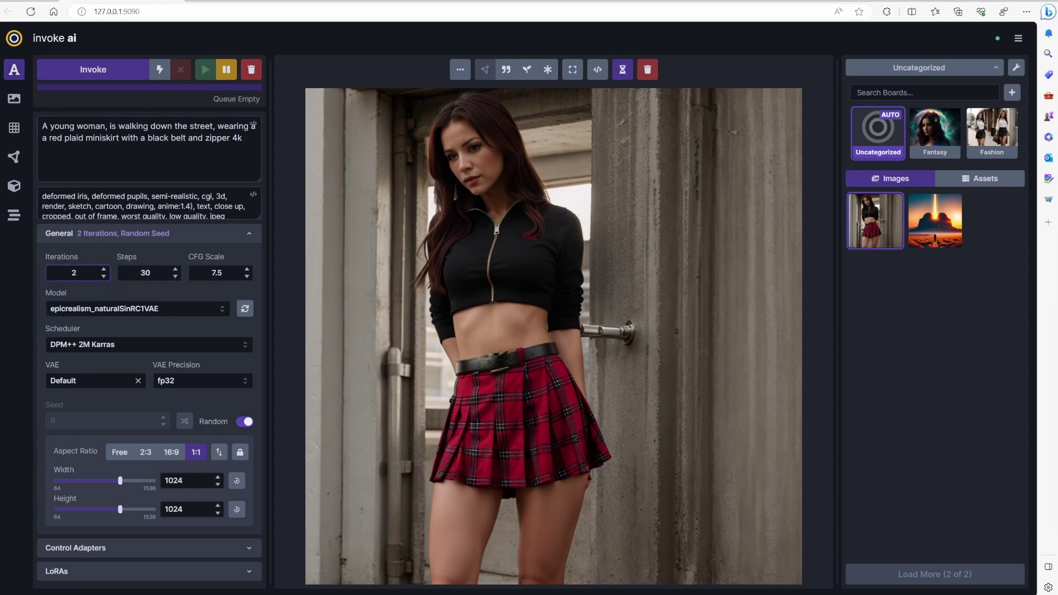
left_click(97, 70)
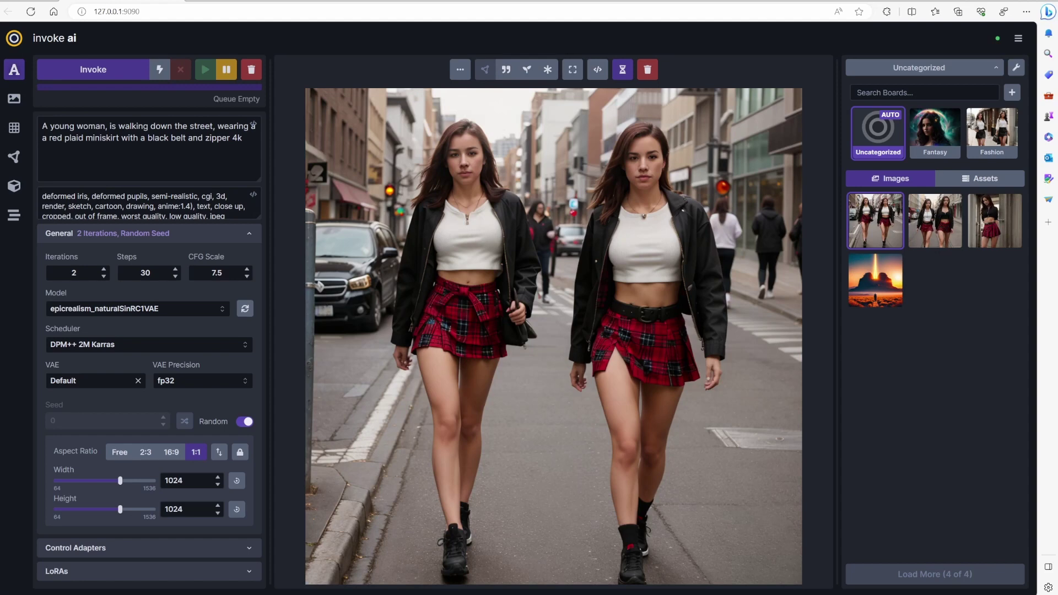
Generate images with 'she looks happy,' added, review both, then insert 'carrying a black leather handbag'
type("she looks happy,")
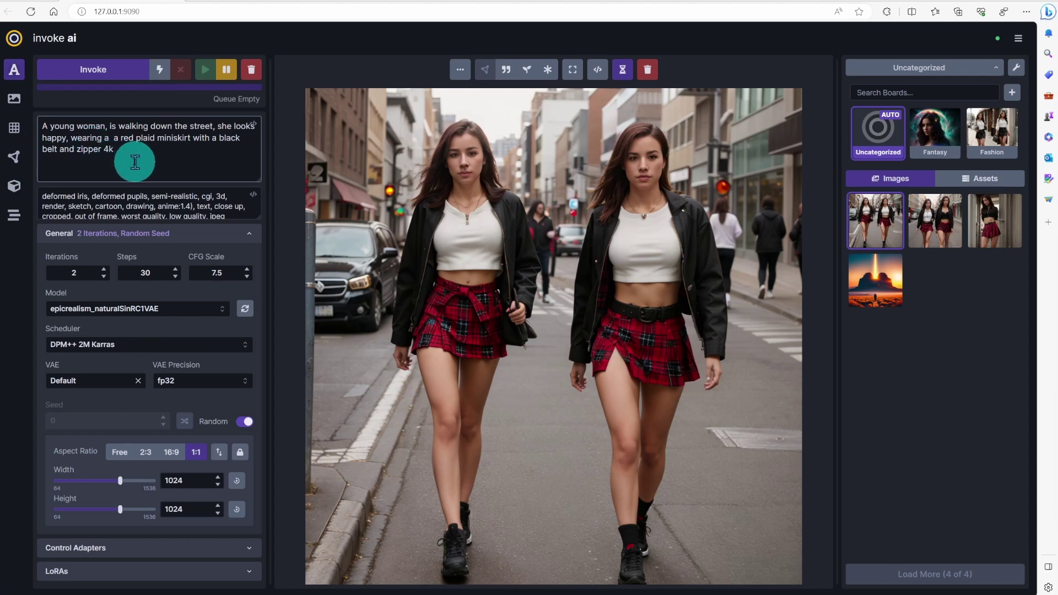
left_click(100, 70)
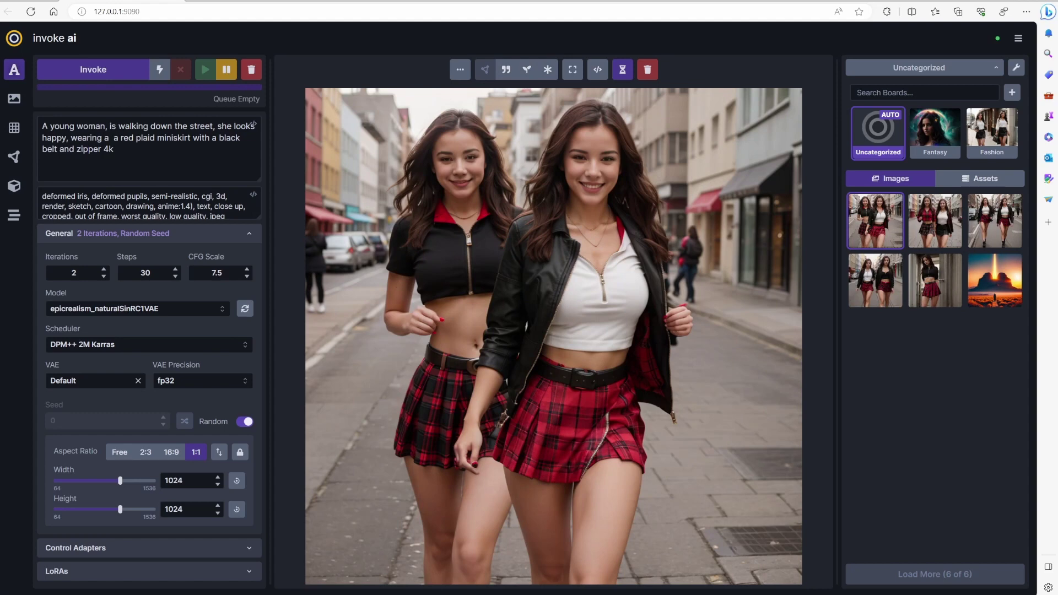
left_click(937, 228)
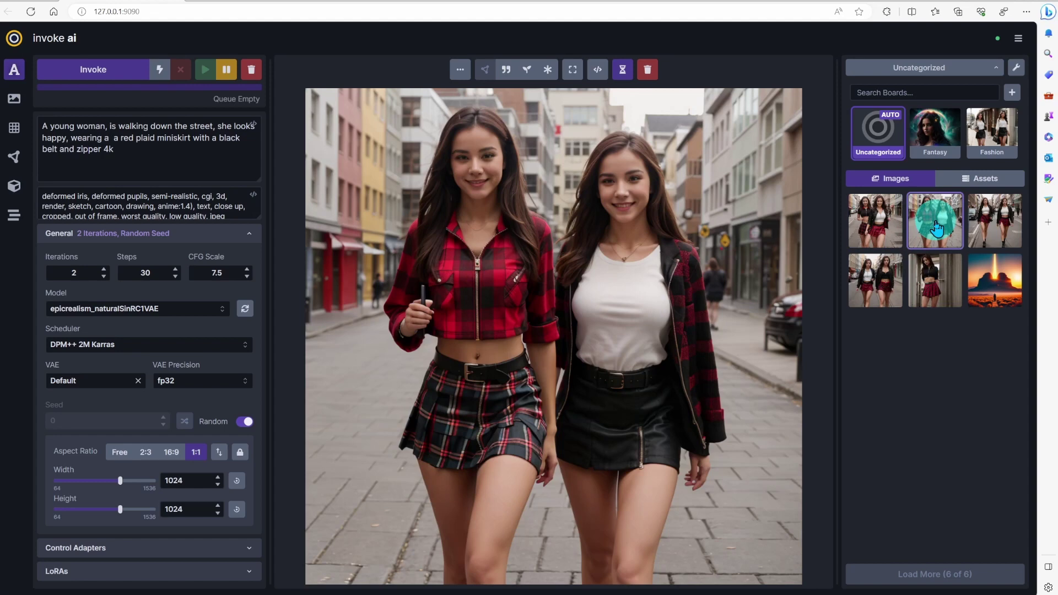
left_click(882, 226)
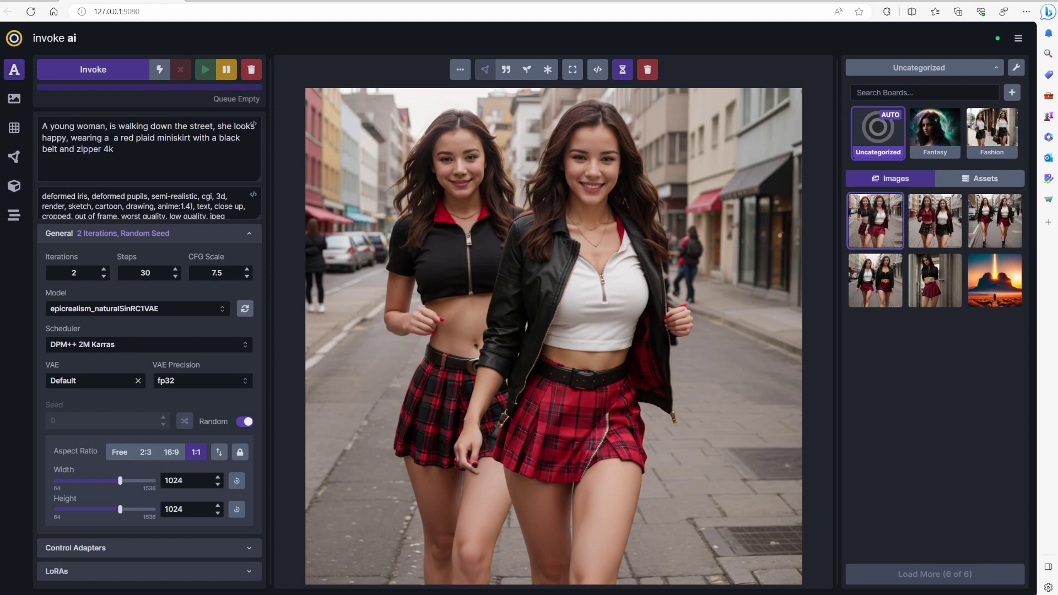
type(", carrying a black leather handbag")
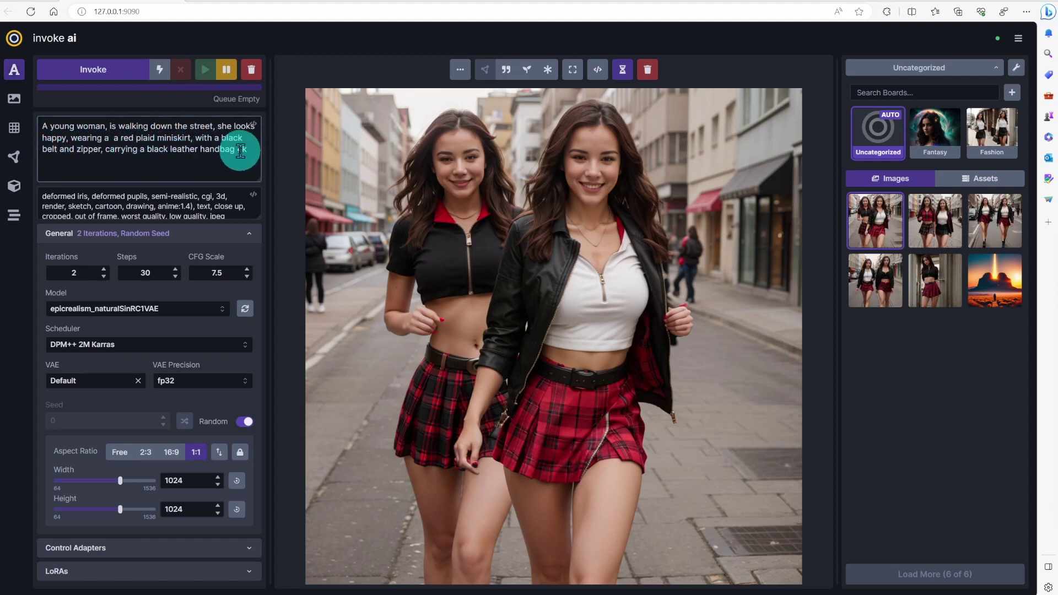
Generate two images from the handbag prompt and view each one full size
left_click(119, 71)
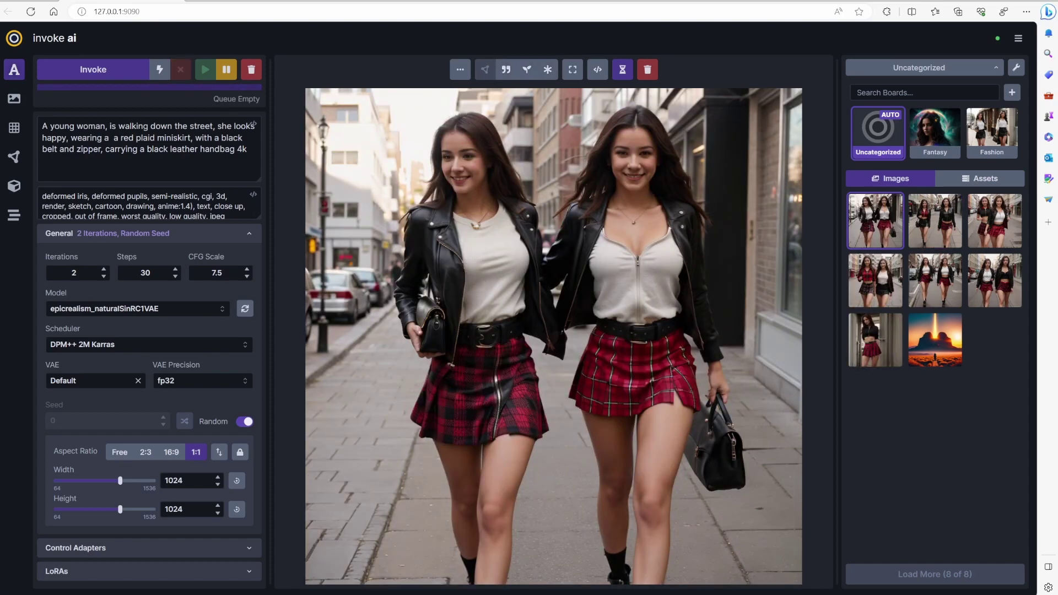
left_click(924, 220)
left_click(871, 225)
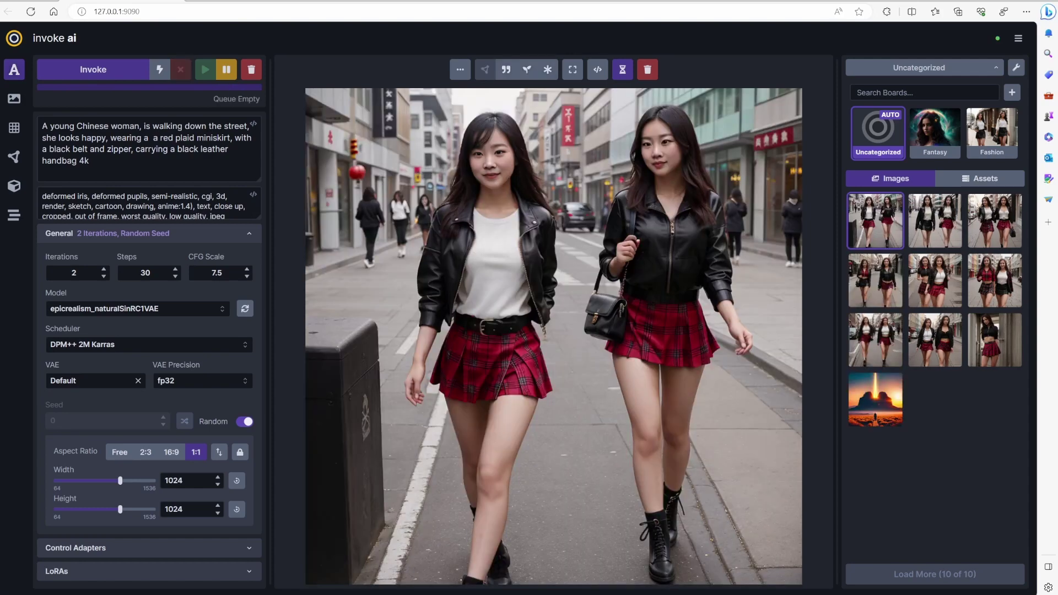
Switch between the two newest gallery images, ending on the second one
left_click(932, 224)
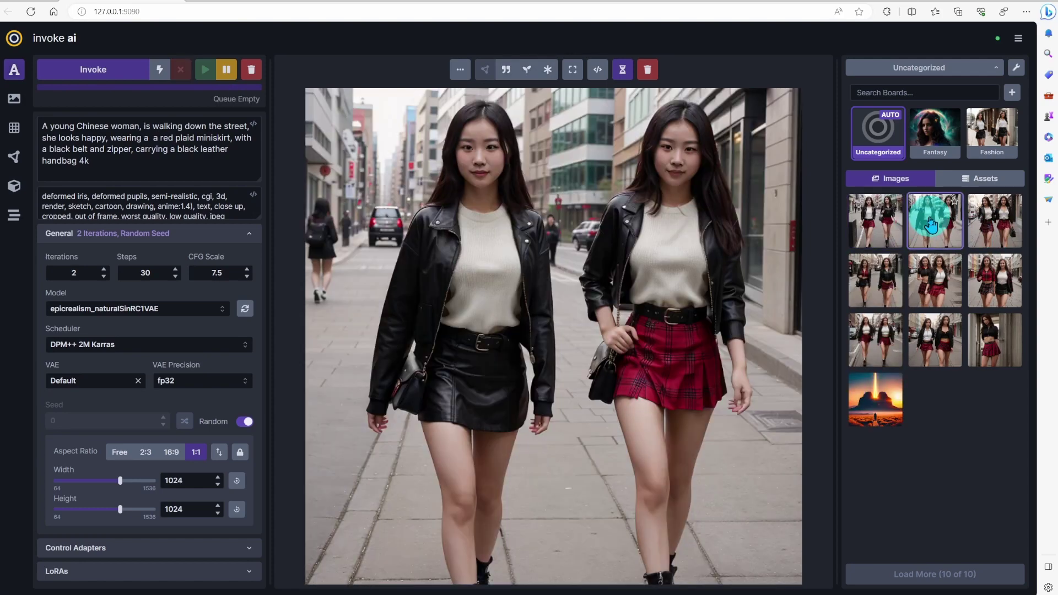
left_click(877, 222)
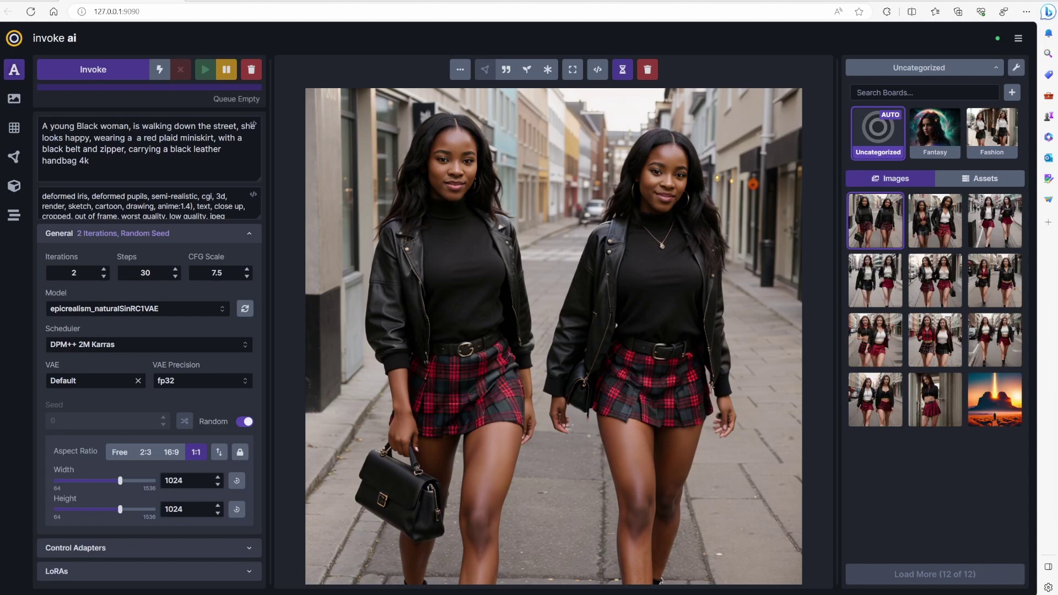
left_click(935, 221)
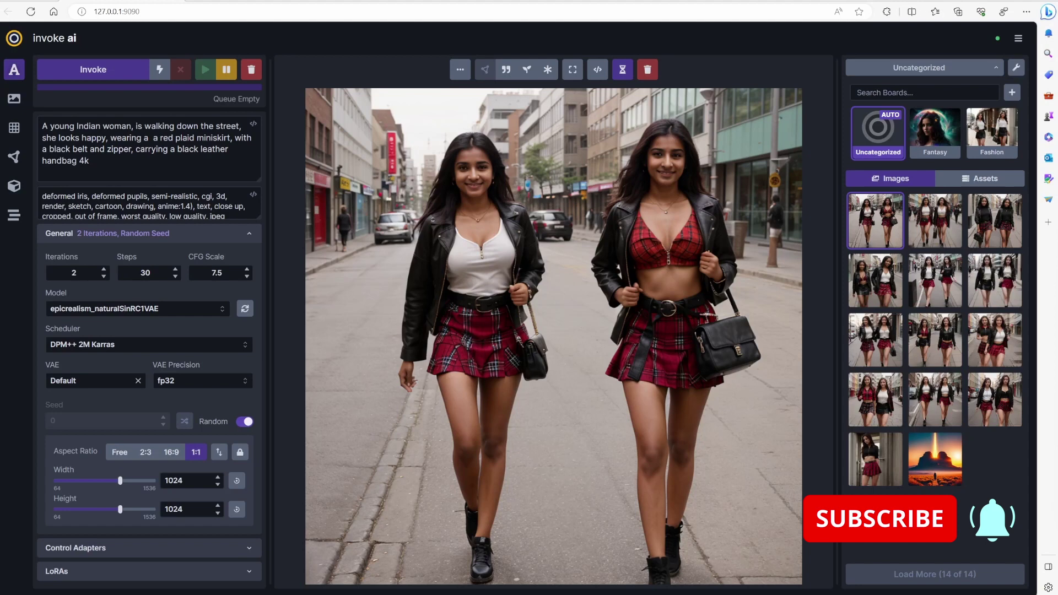
left_click(940, 223)
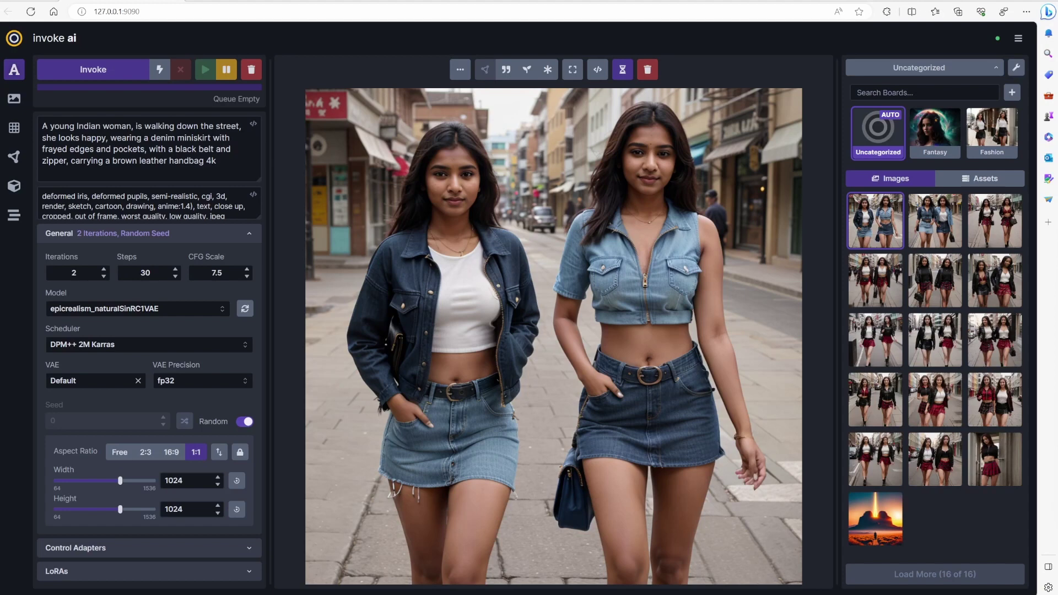
Create a board named 'Denim miniskirt', then return to the Uncategorized images
left_click(1012, 93)
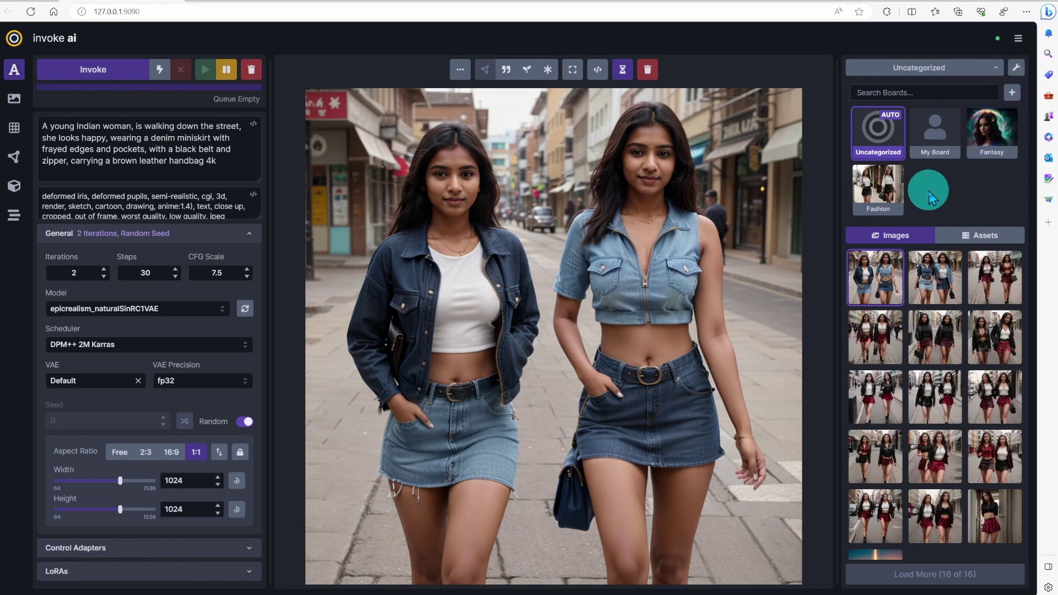
left_click(933, 165)
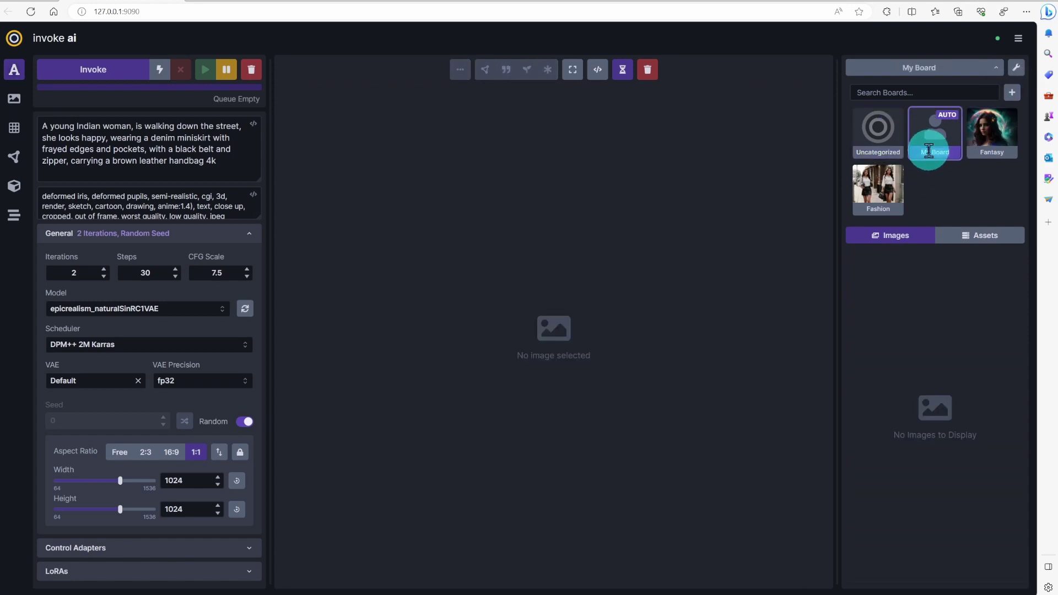
left_click(937, 156)
type("Denim")
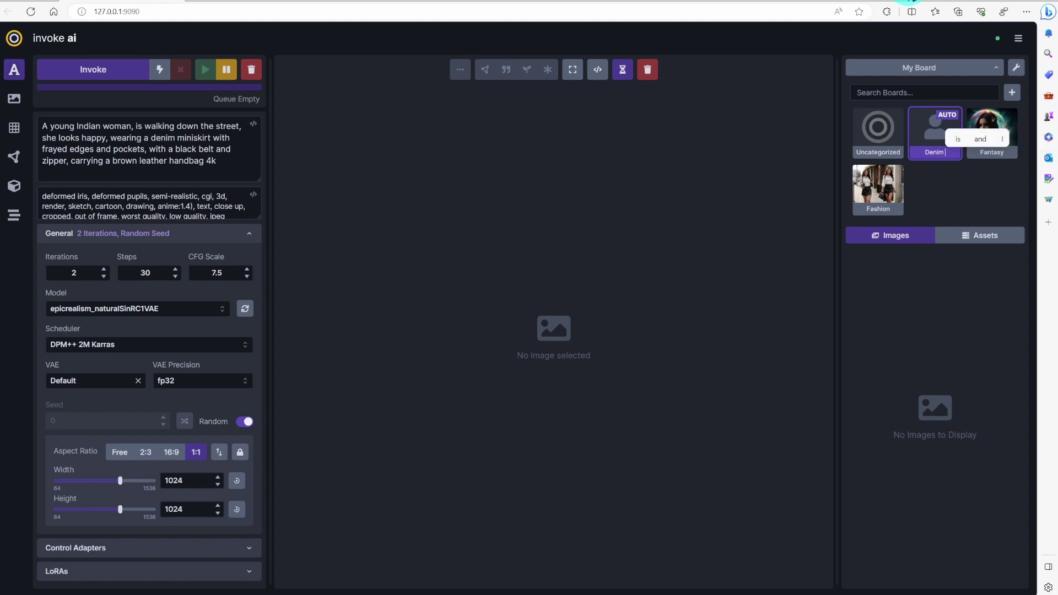
type(" mi")
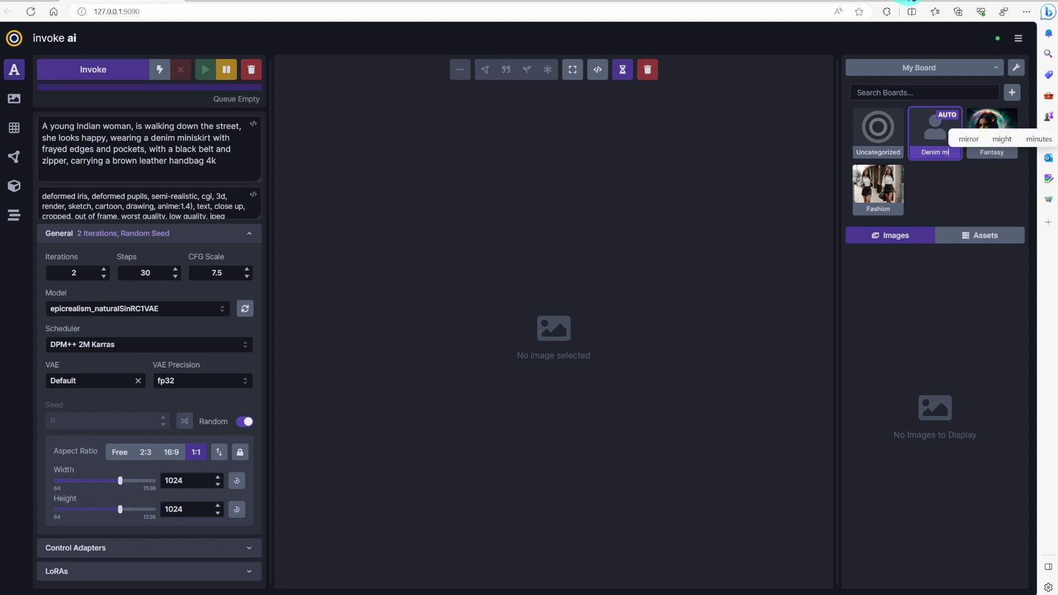
type("niskirt")
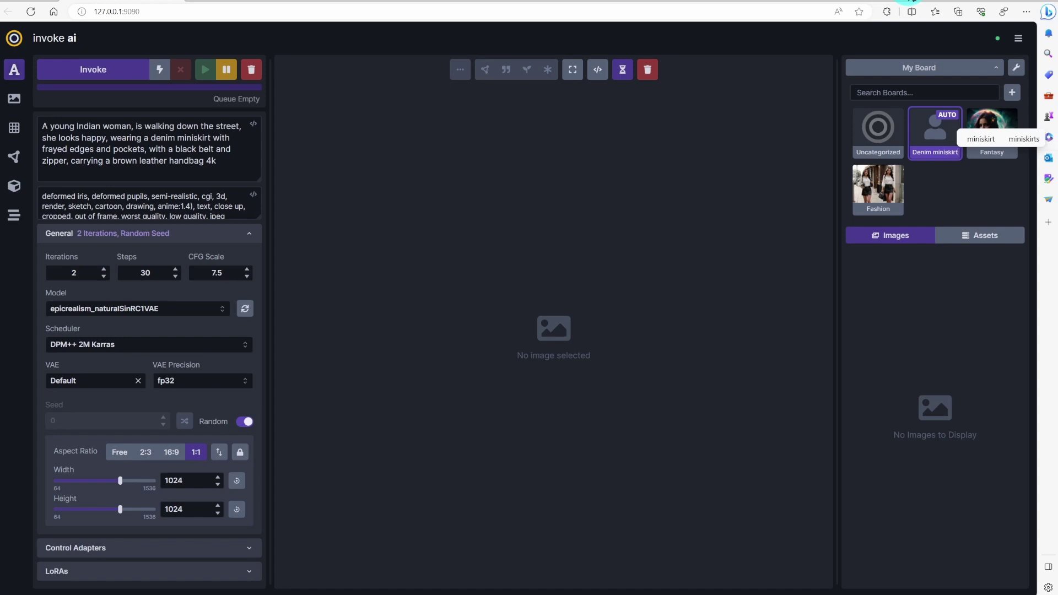
key("Return")
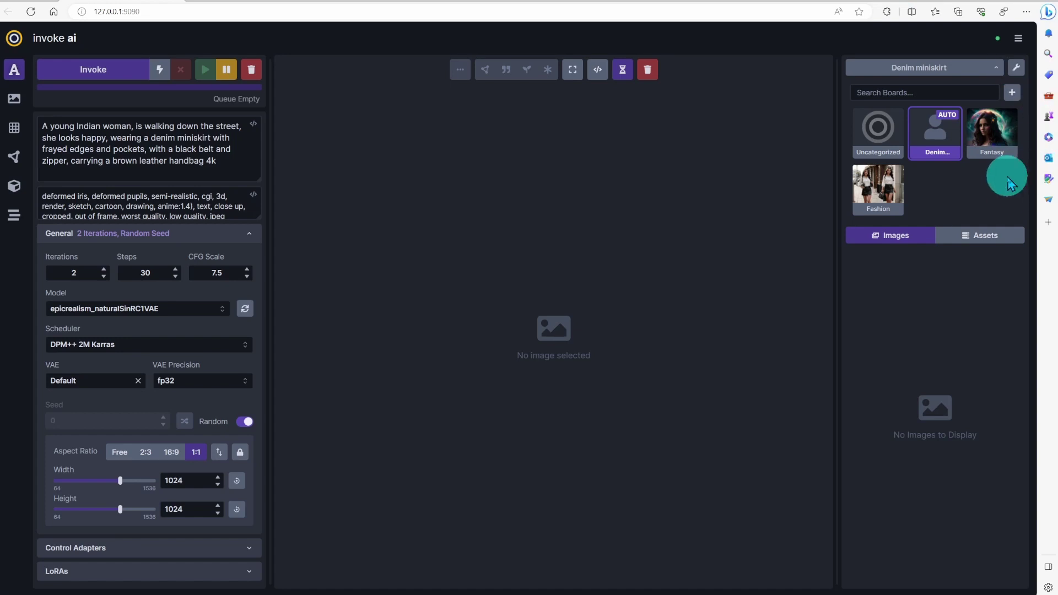
left_click(879, 132)
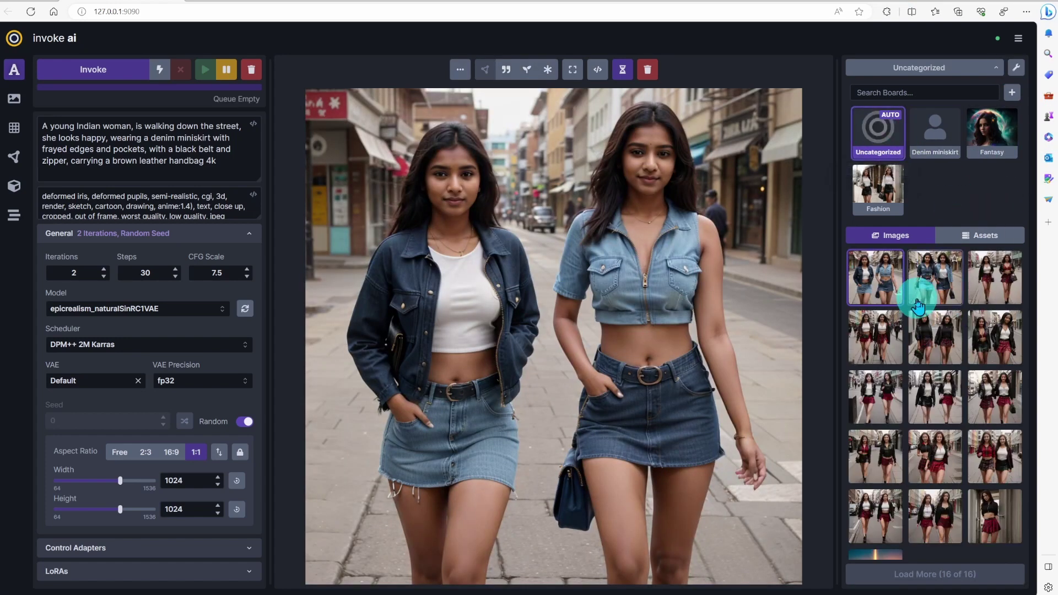
Drag six denim miniskirt images from the gallery into the Denim miniskirt board
left_click_drag(880, 297, 934, 132)
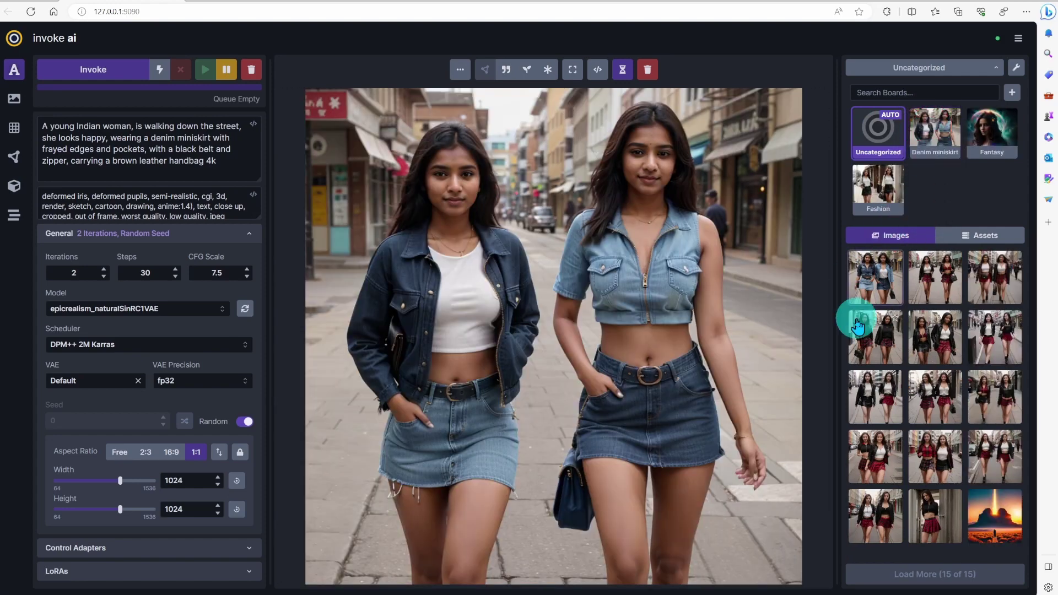
left_click_drag(880, 286, 940, 131)
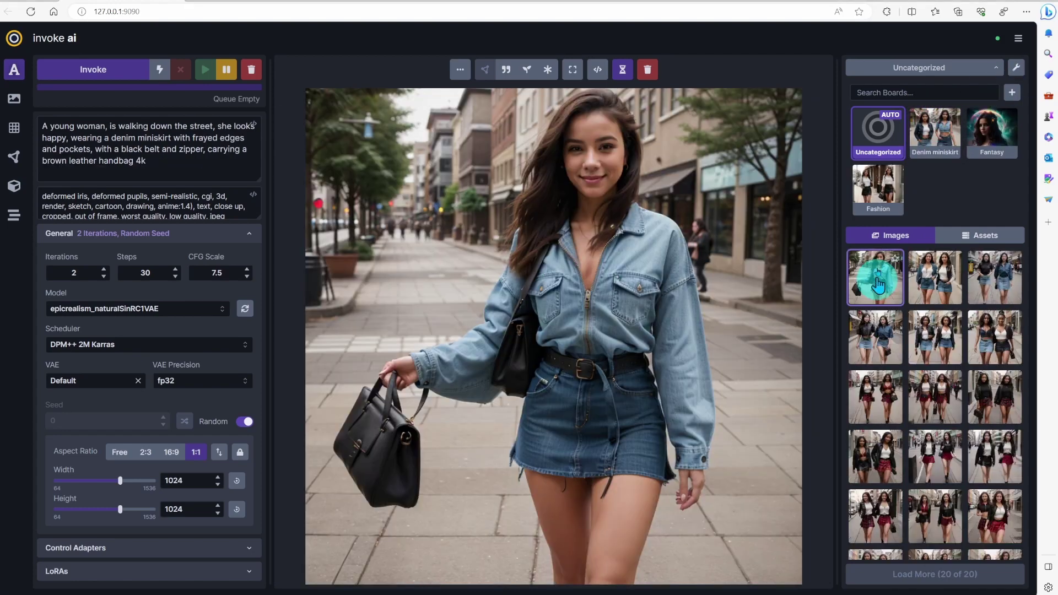
left_click_drag(876, 277, 937, 145)
left_click_drag(874, 279, 930, 140)
left_click_drag(890, 267, 937, 142)
left_click_drag(886, 264, 933, 138)
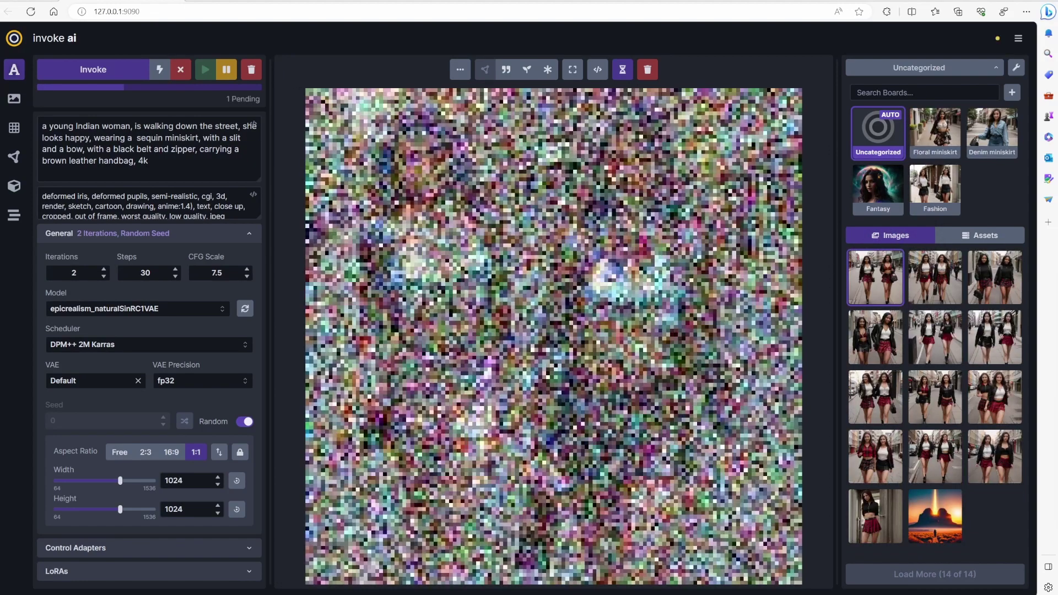
Check the generation queue, then go back to the Text to Image workspace
left_click(14, 217)
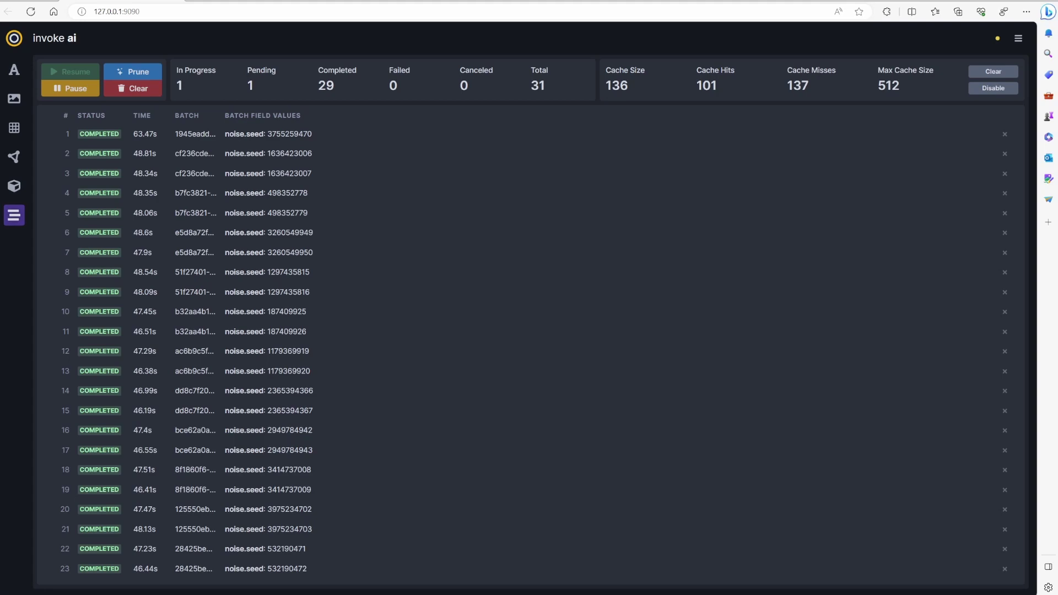
left_click(14, 70)
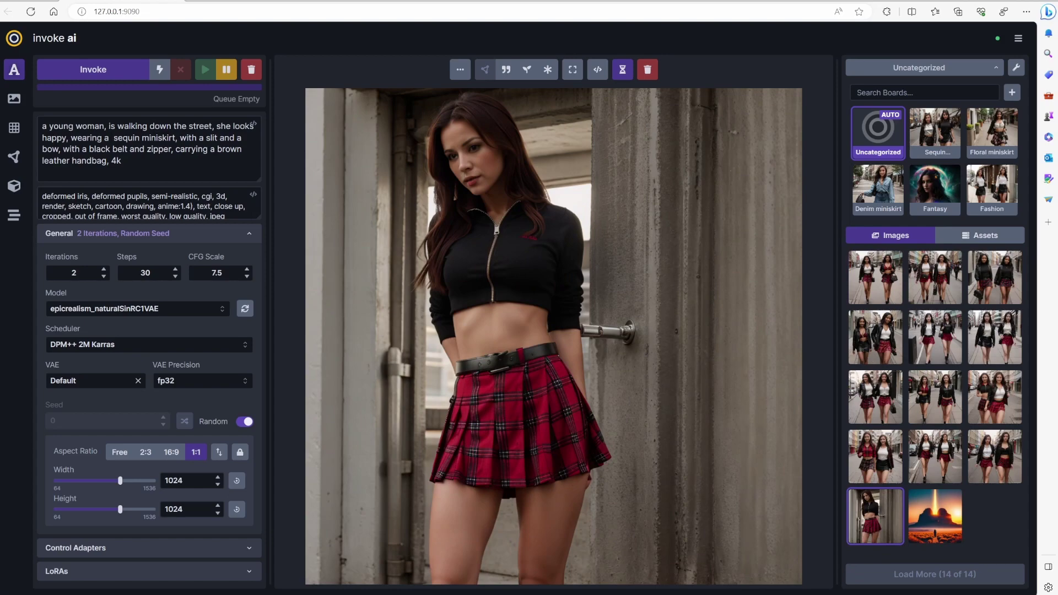
View the newest image, then browse all eight images in the Sequin miniskirt board
left_click(876, 278)
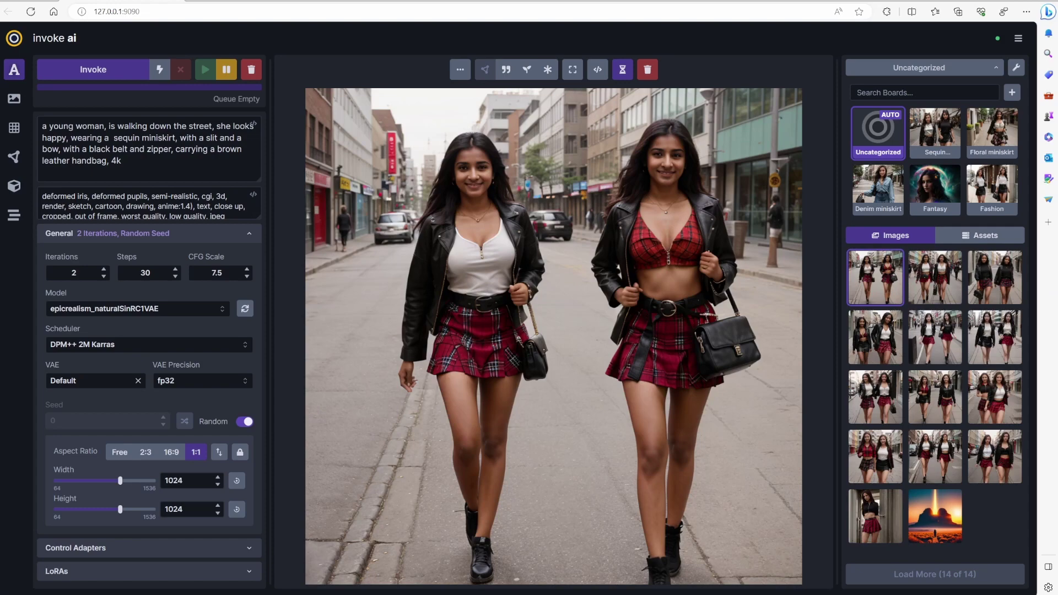
left_click(936, 134)
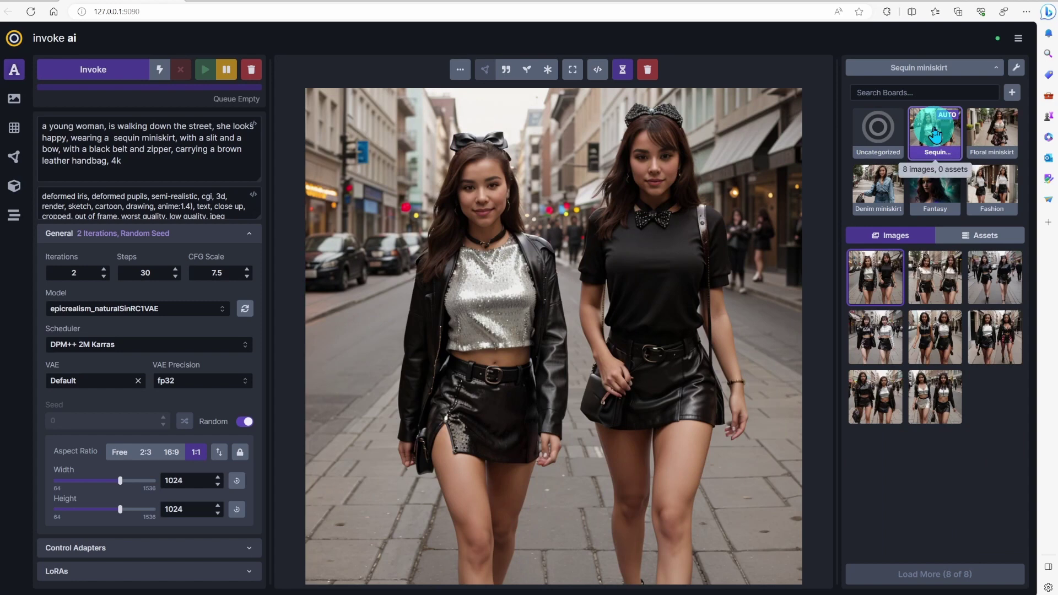
left_click(937, 284)
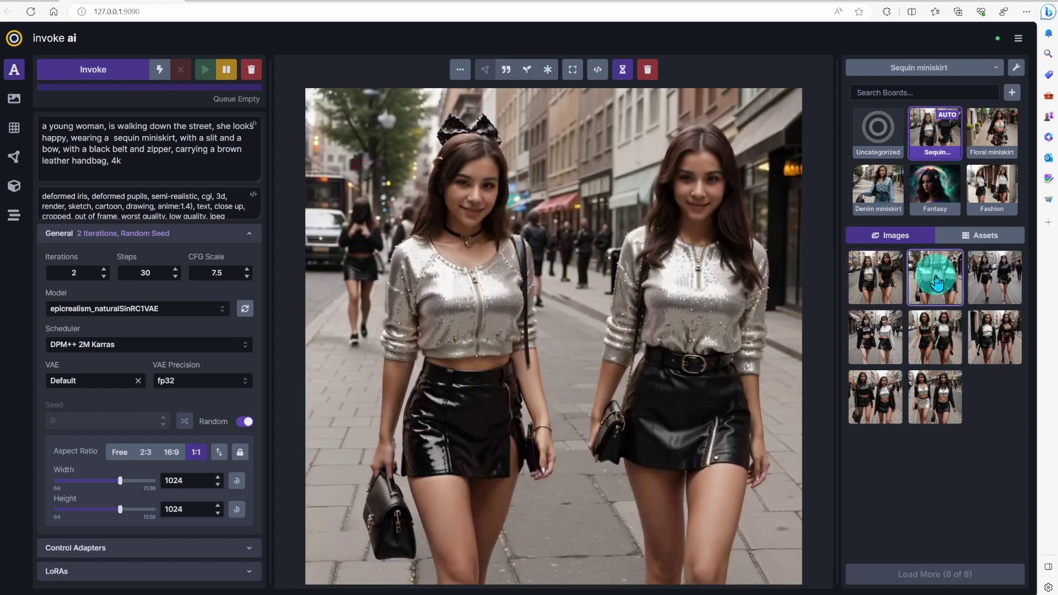
left_click(992, 284)
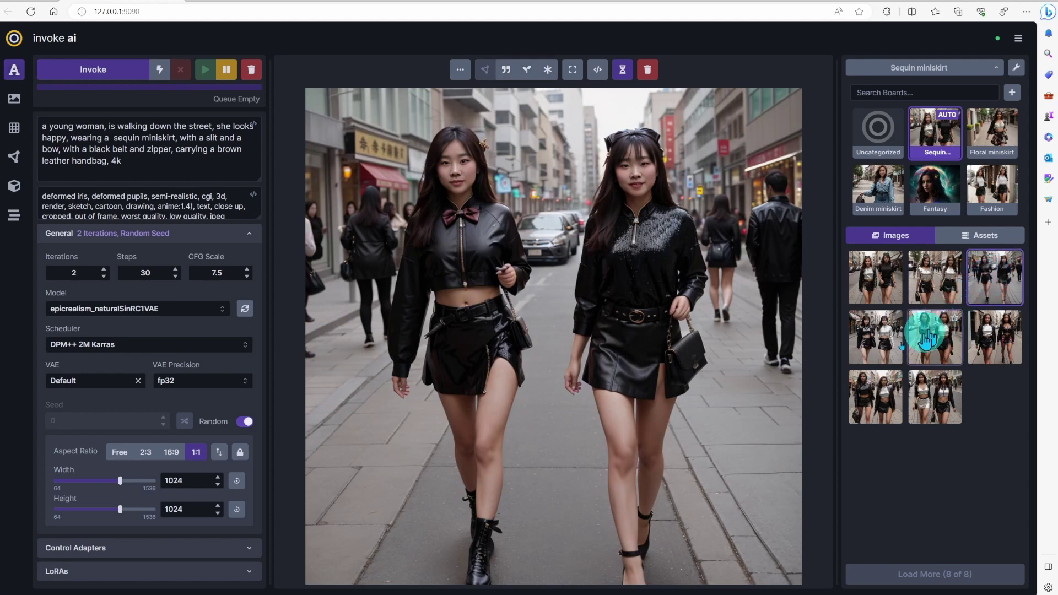
left_click(881, 336)
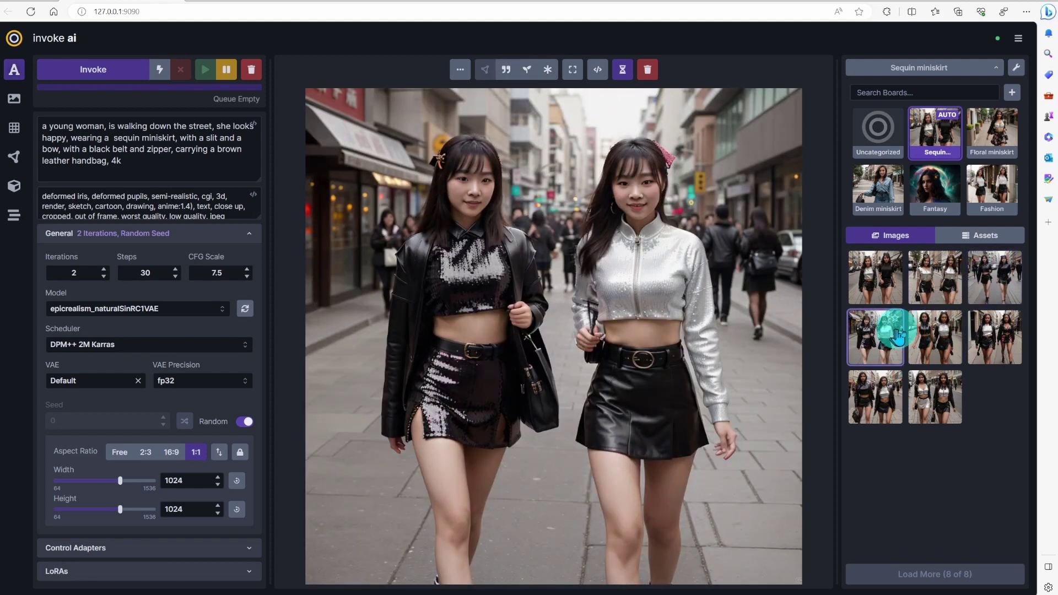
left_click(933, 339)
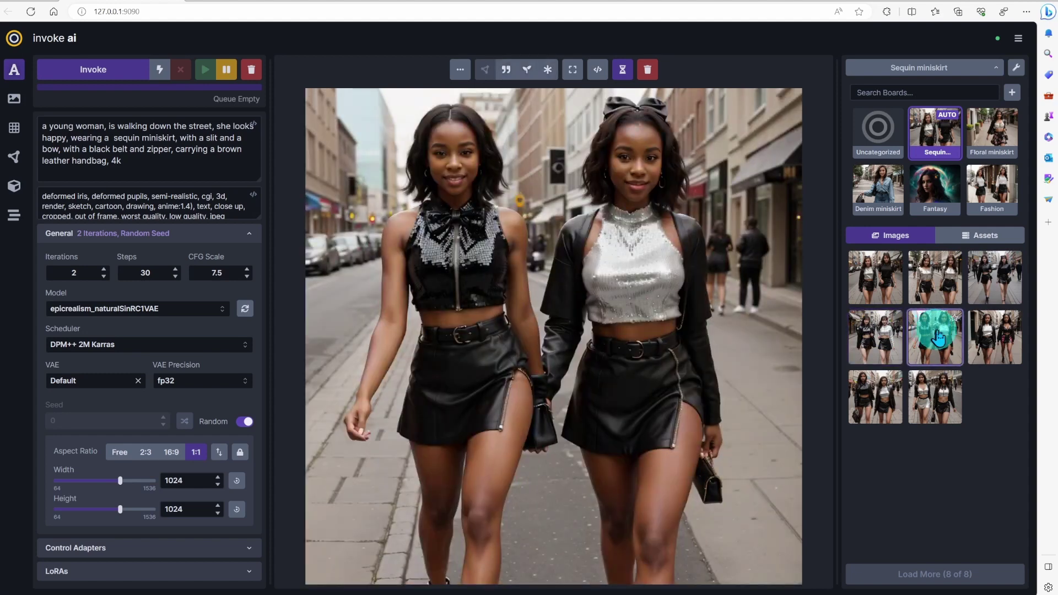
left_click(998, 340)
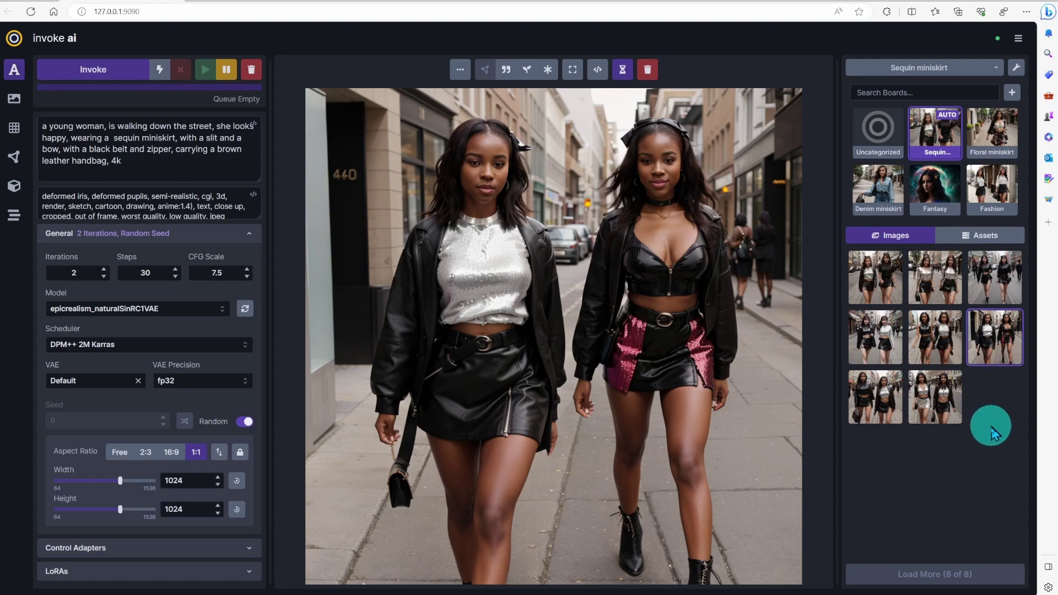
left_click(955, 422)
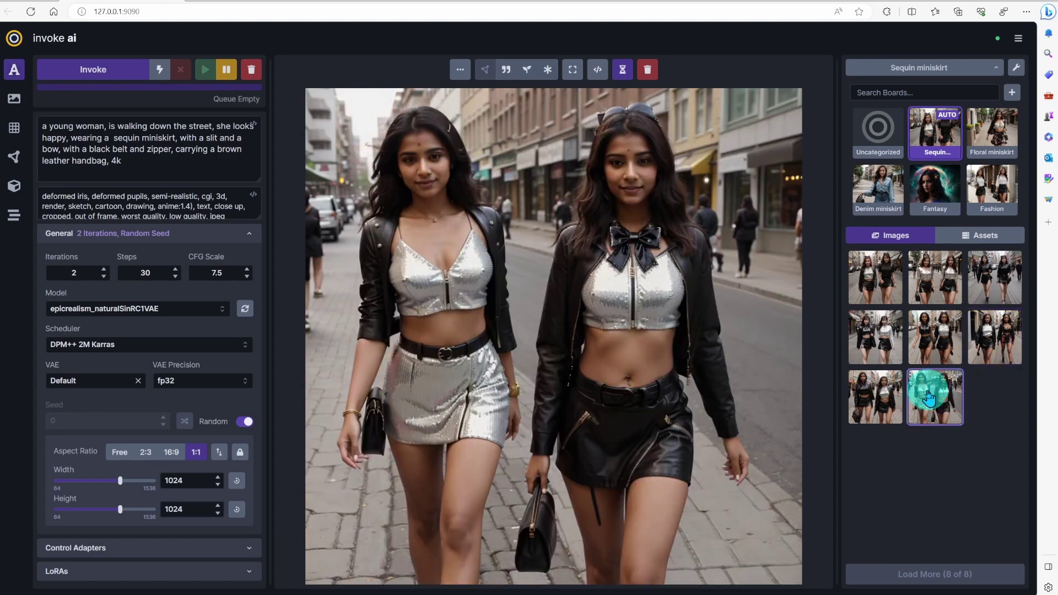
left_click(875, 400)
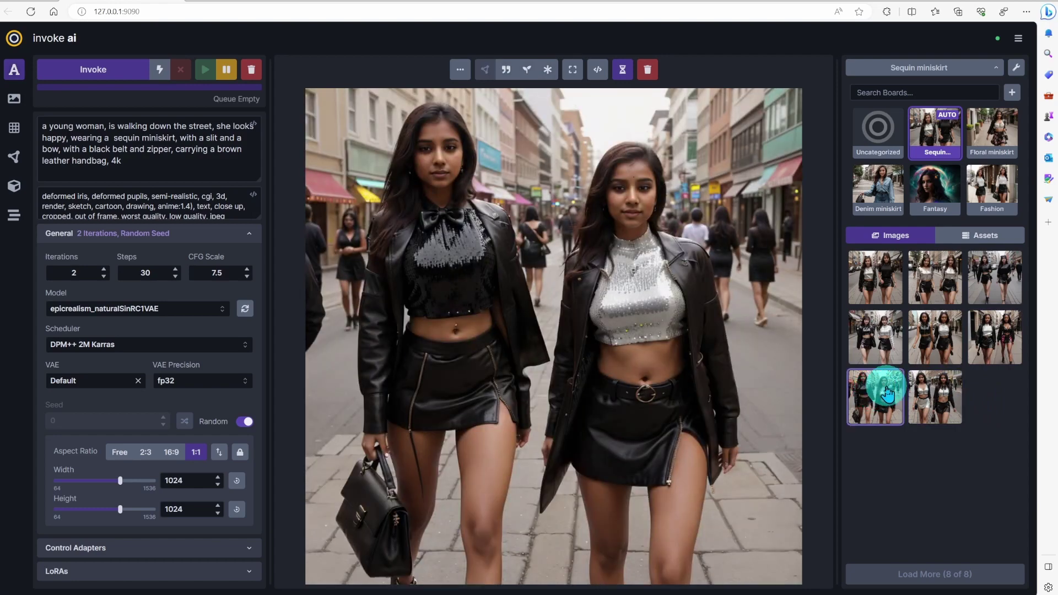
Open the Floral miniskirt board and look through its eight street images
left_click(998, 133)
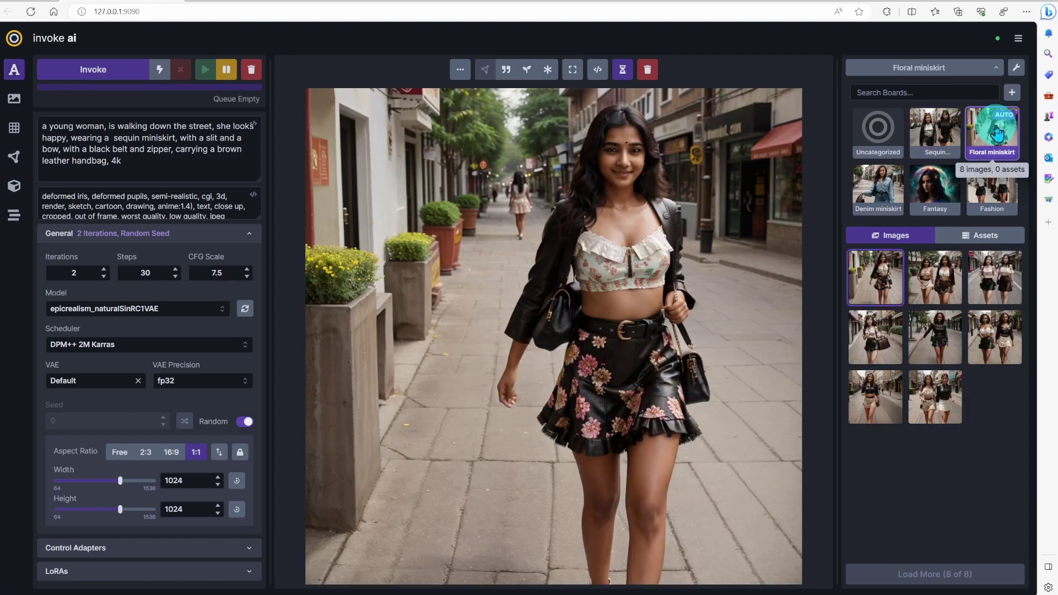
left_click(936, 280)
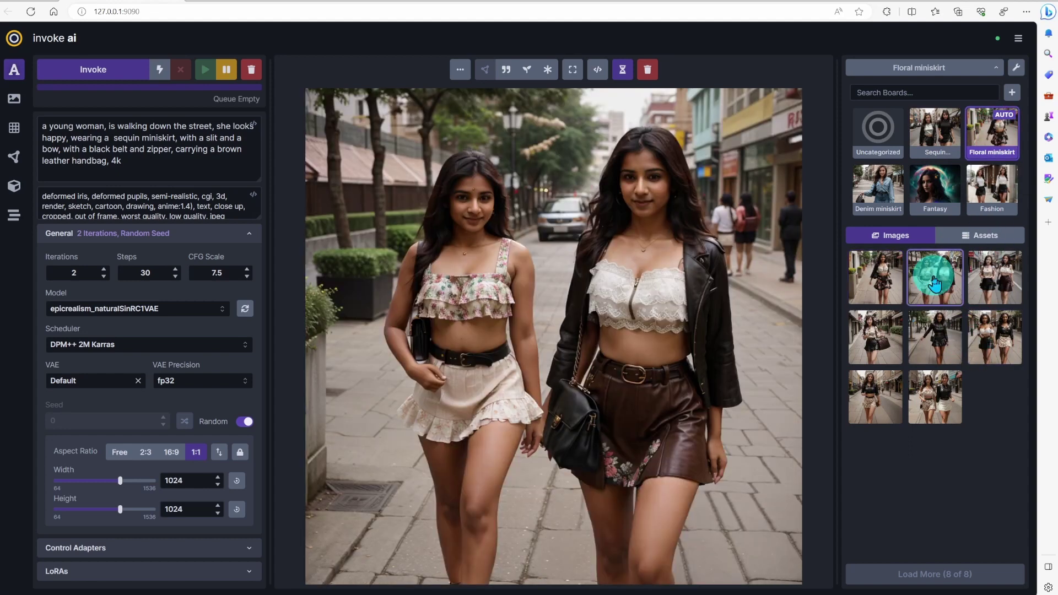
left_click(993, 280)
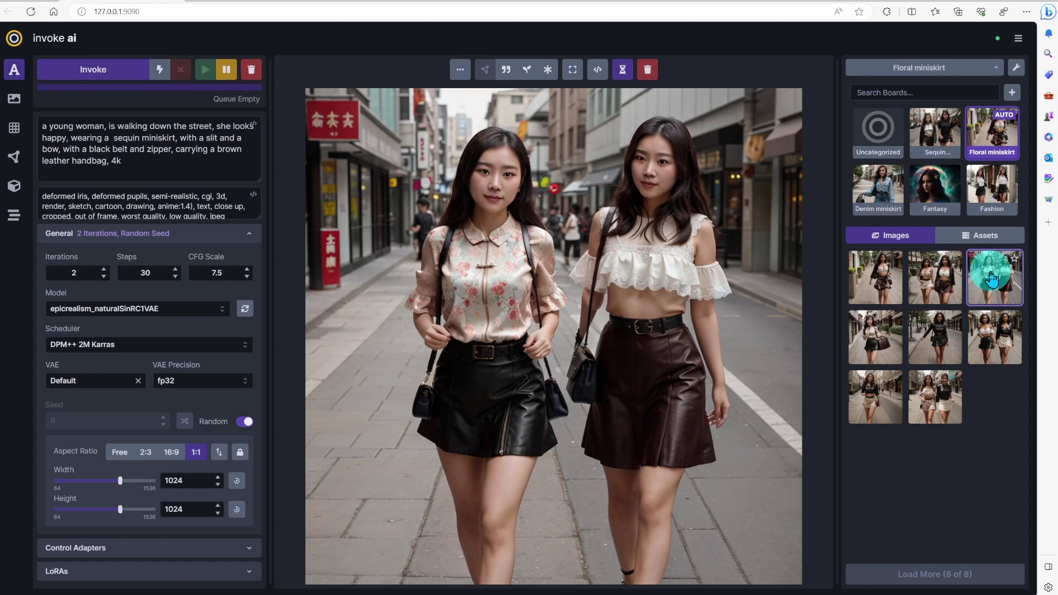
left_click(893, 335)
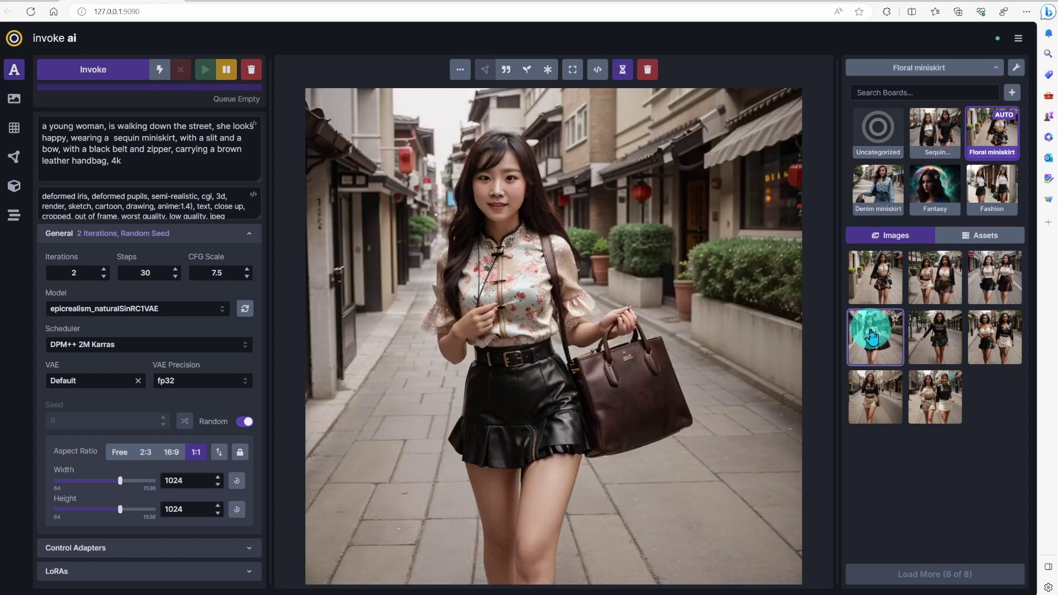
left_click(937, 339)
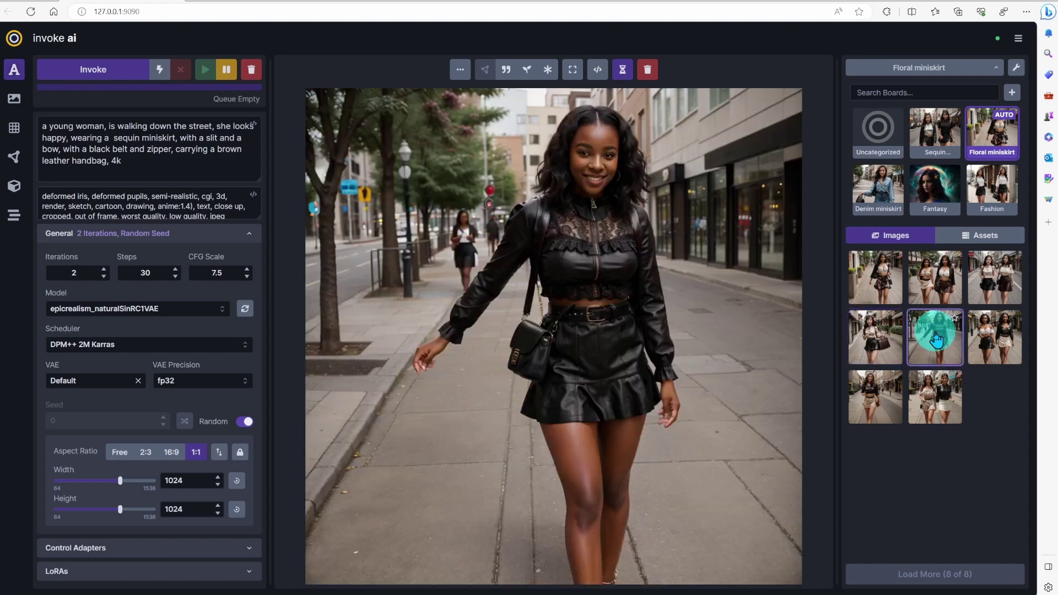
left_click(987, 339)
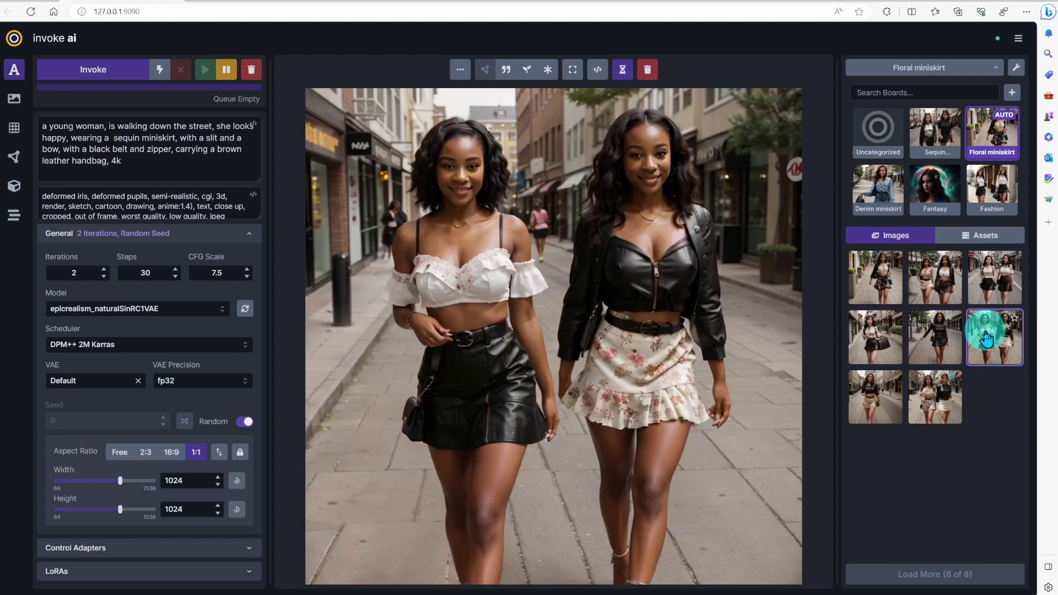
left_click(937, 397)
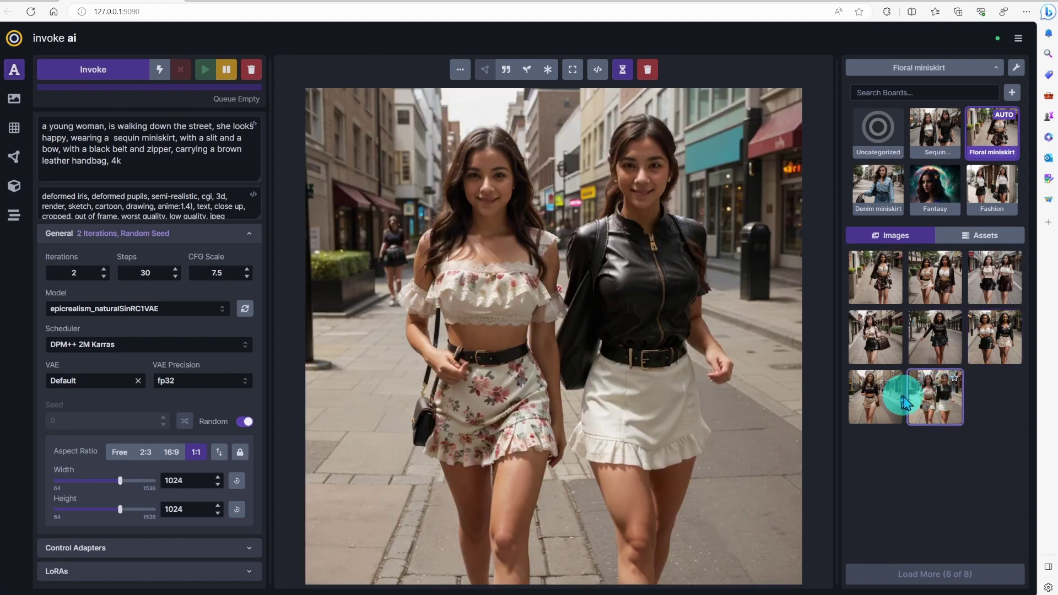
left_click(874, 402)
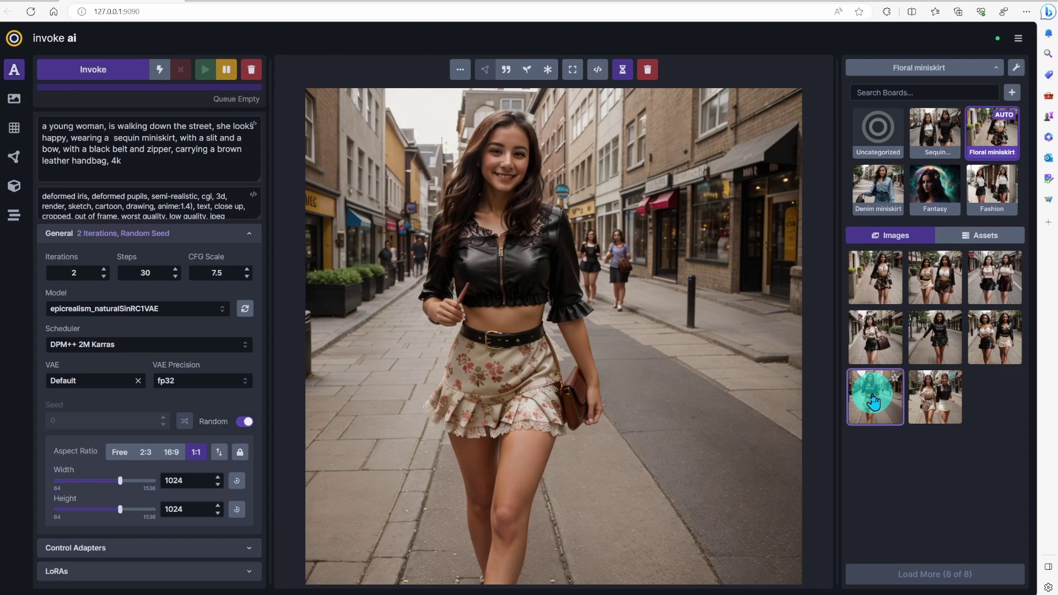
Open the Denim miniskirt board and view its second through eighth images one by one
left_click(885, 199)
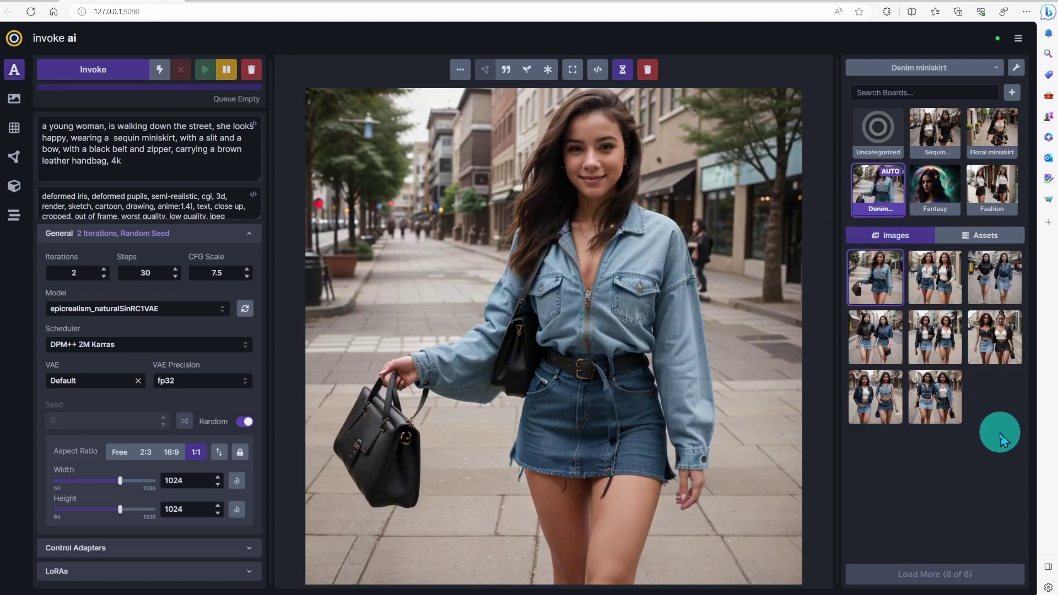
left_click(935, 280)
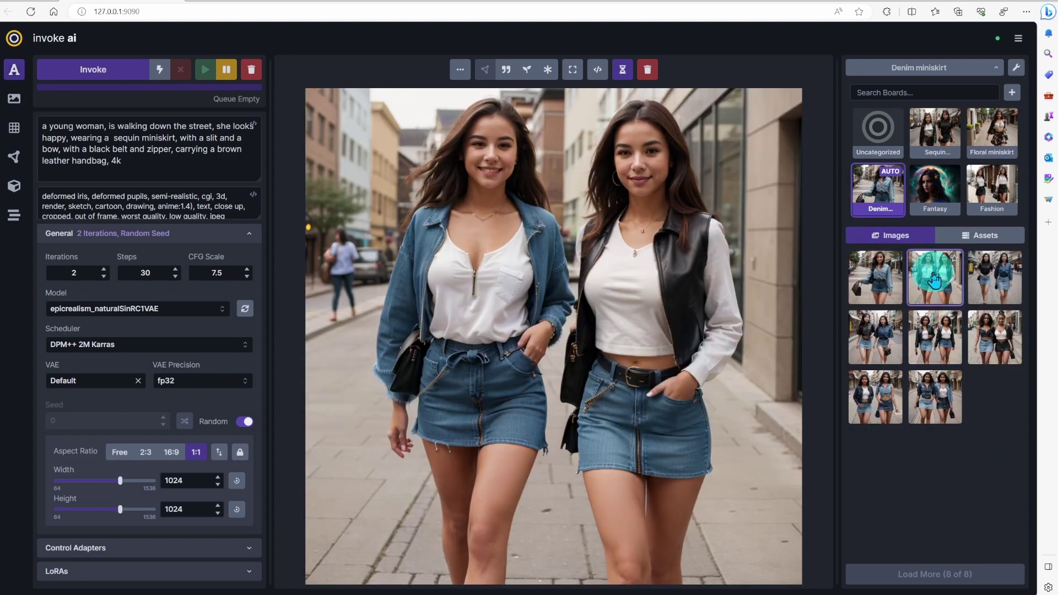
left_click(986, 280)
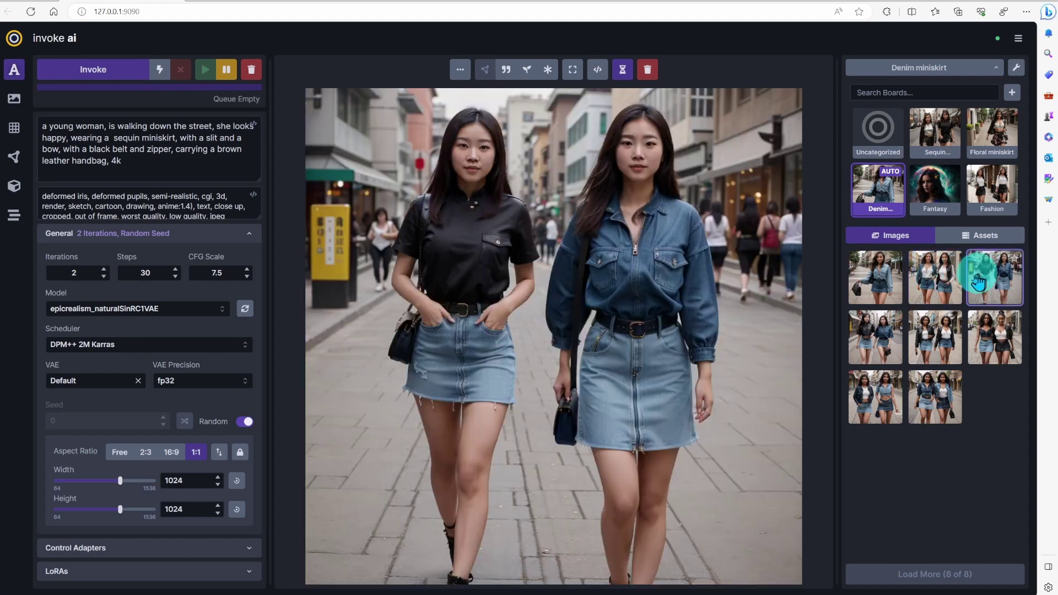
left_click(870, 335)
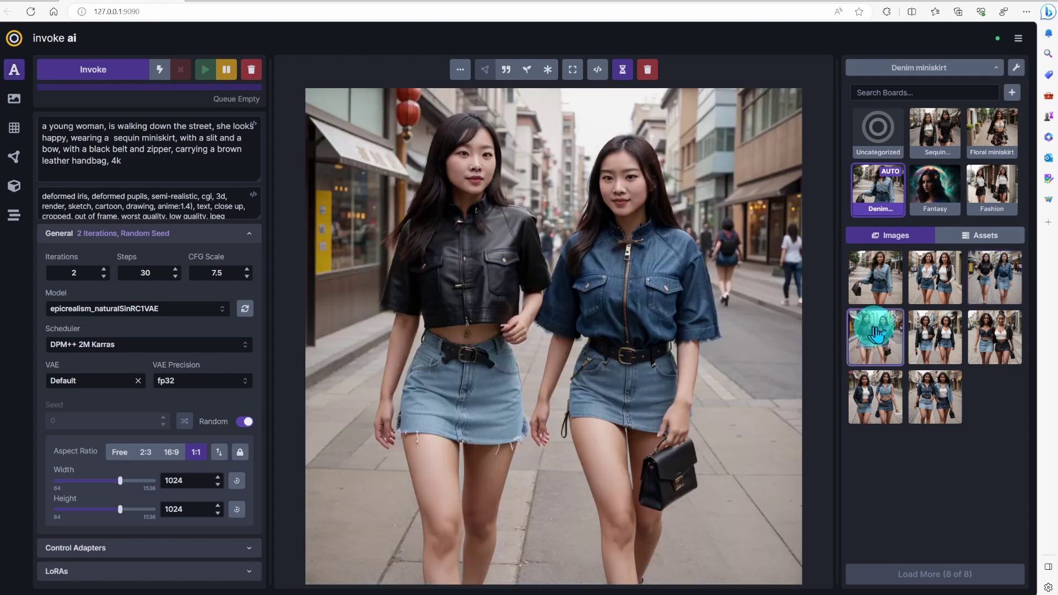
left_click(930, 342)
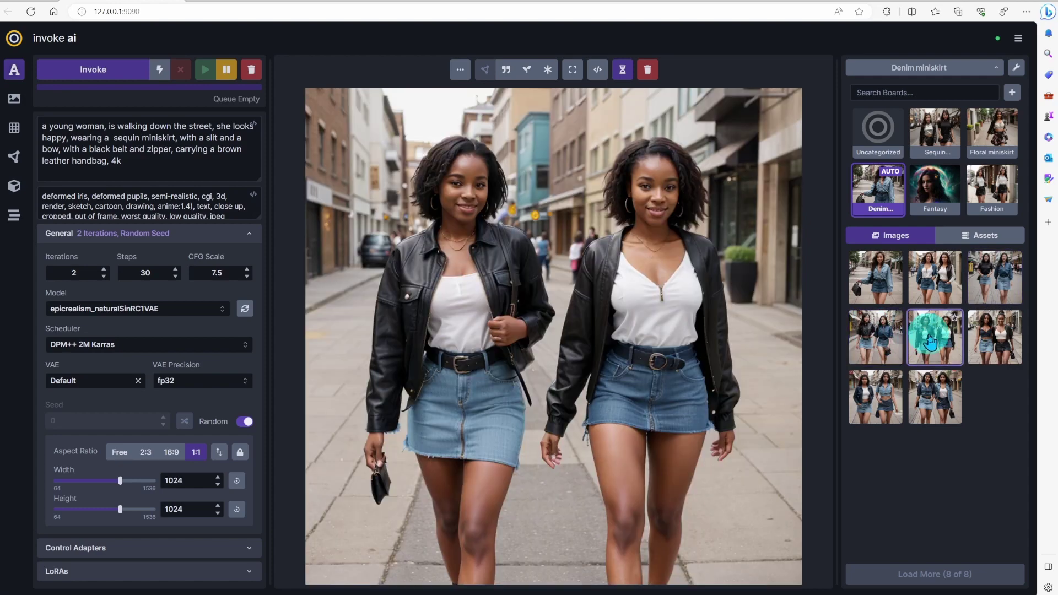
left_click(987, 340)
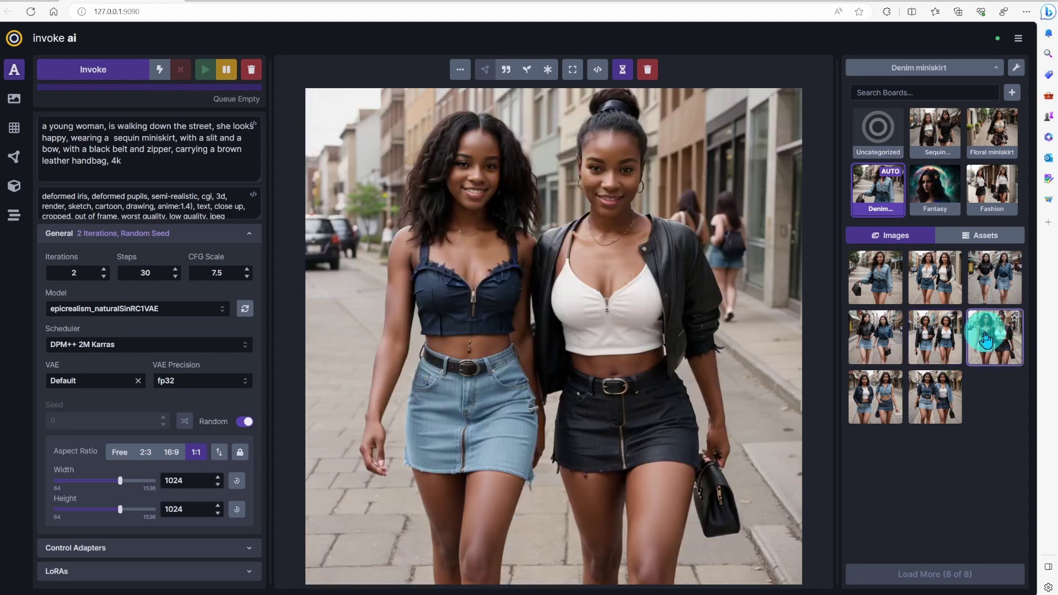
left_click(874, 393)
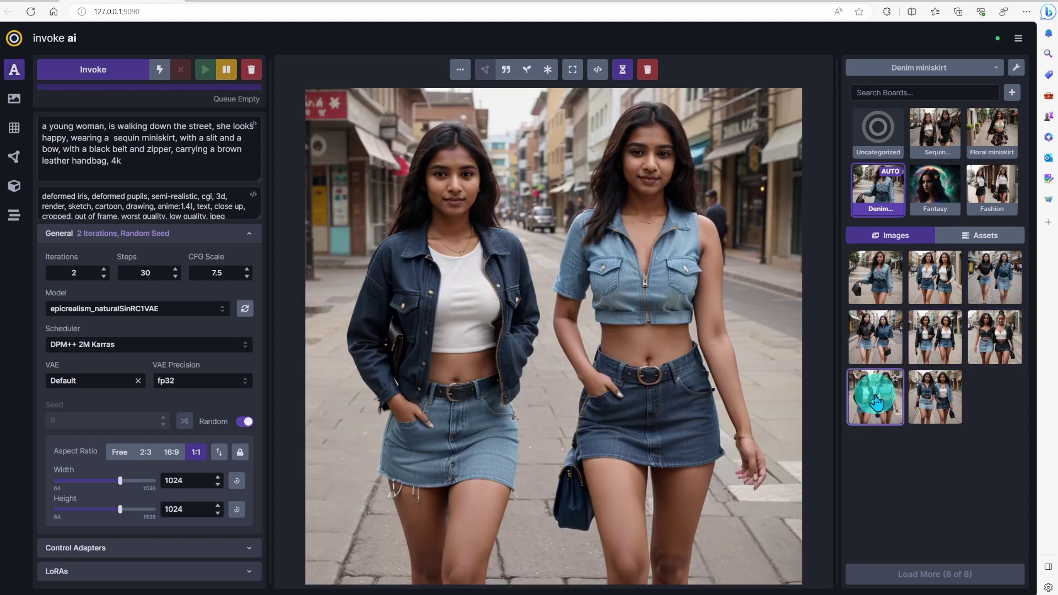
left_click(929, 404)
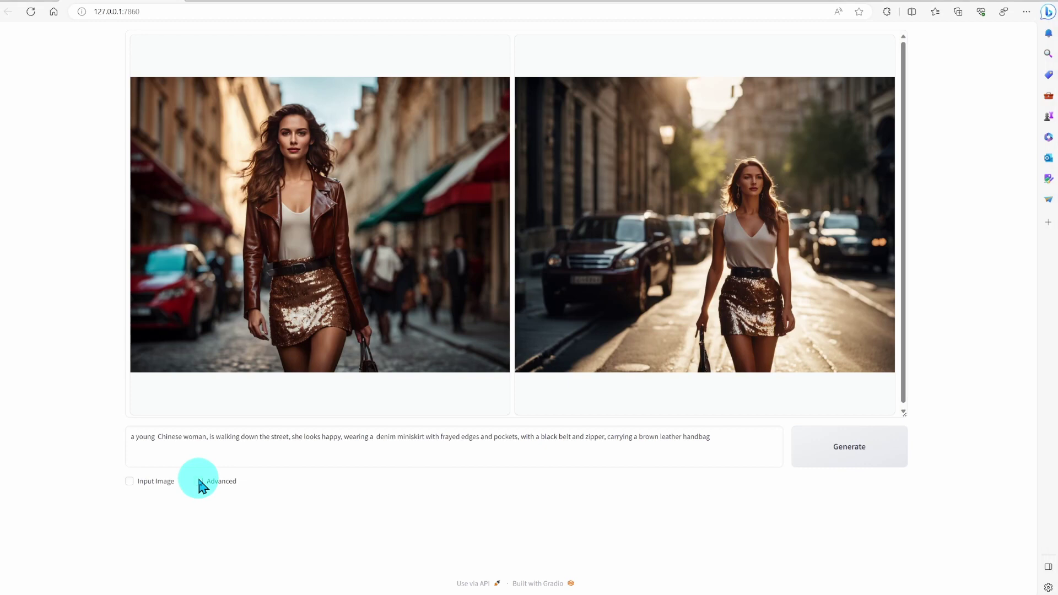
Reveal the advanced settings panel below the frayed denim miniskirt prompt
left_click(198, 482)
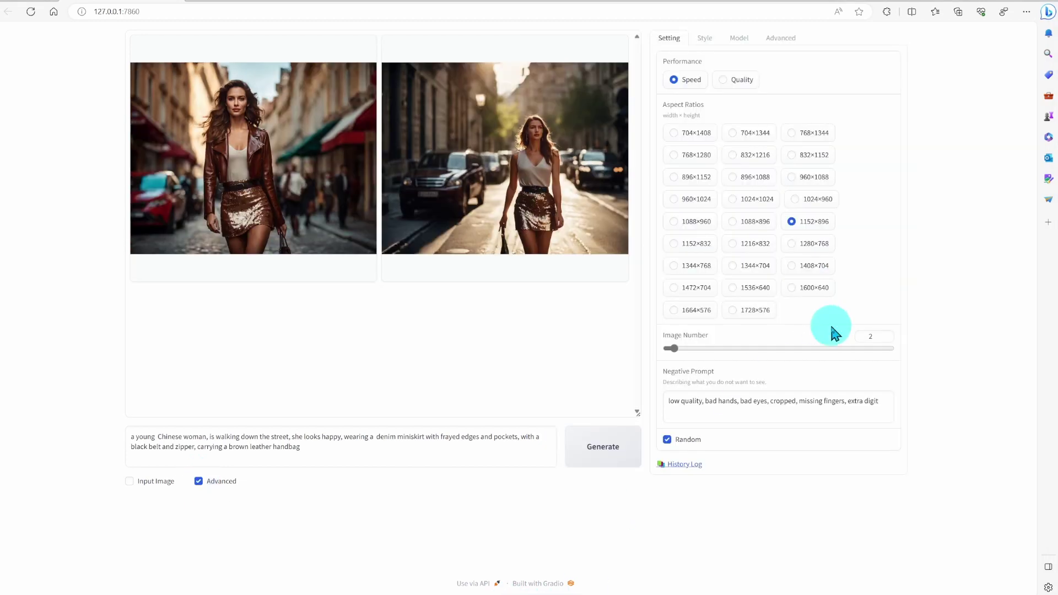
Set performance to Quality and aspect ratio to 1024×1024, and show the Style presets
left_click(723, 81)
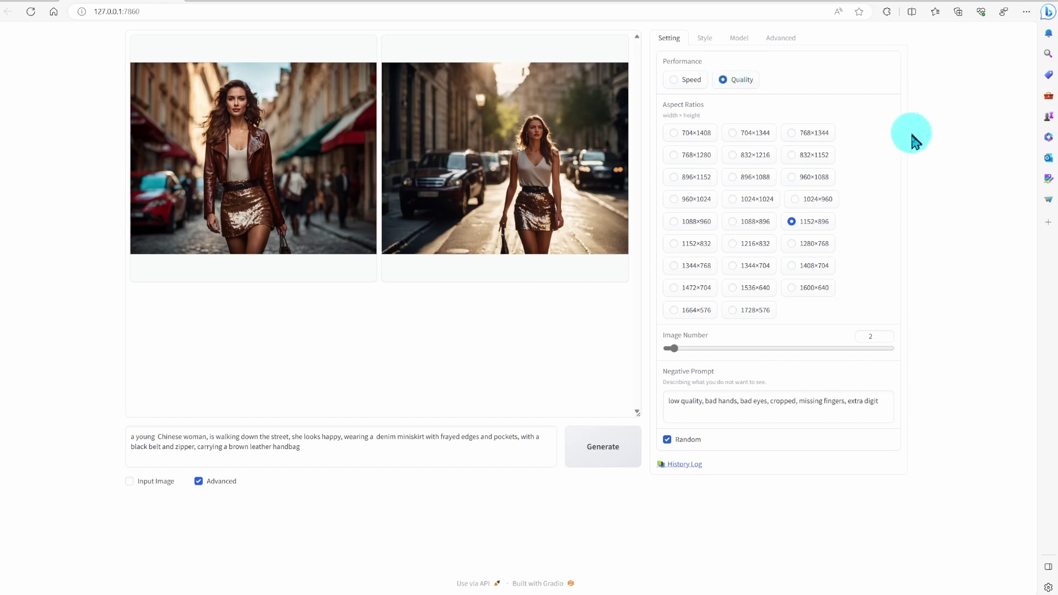
left_click(734, 200)
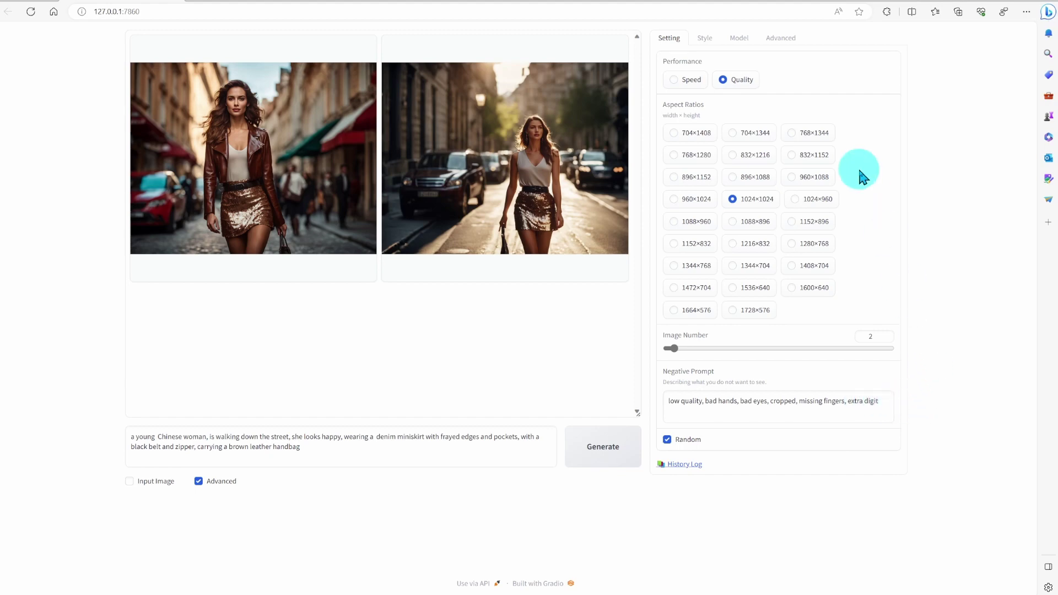
left_click(703, 39)
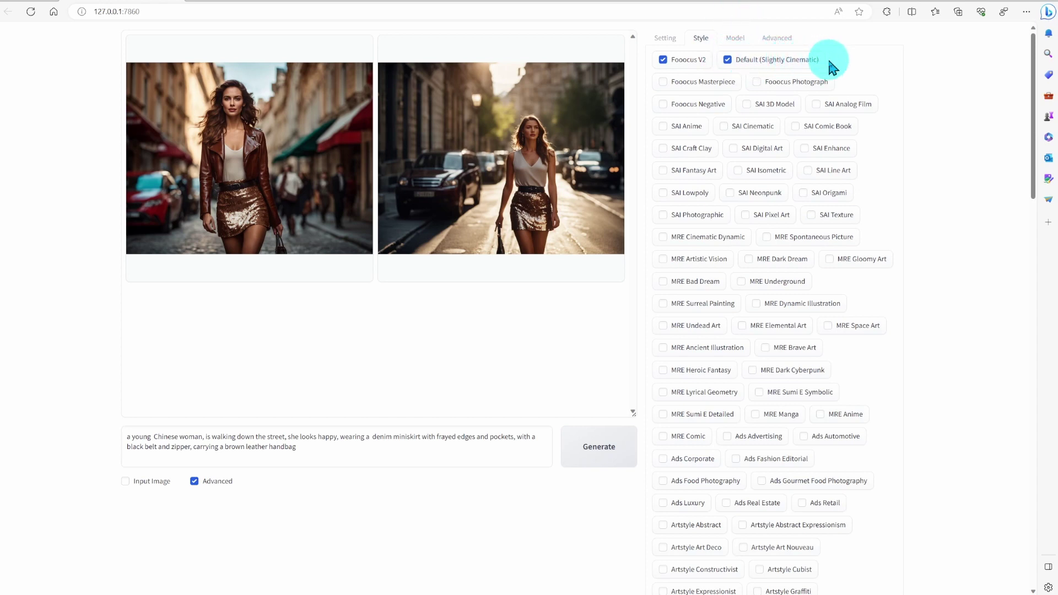
Review the Model and Advanced settings, then generate the two denim miniskirt images
left_click(737, 41)
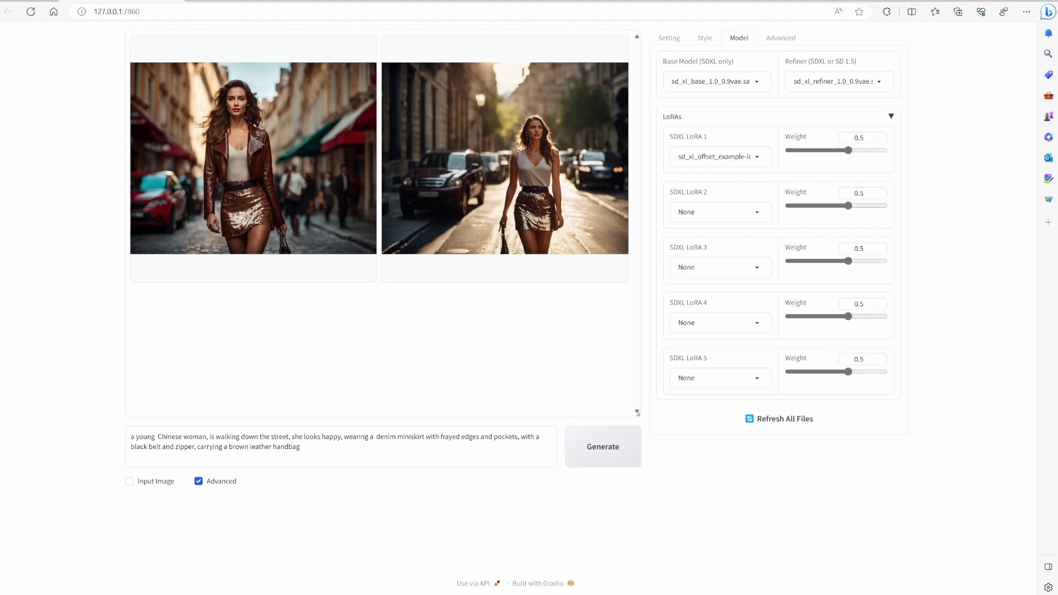
left_click(780, 39)
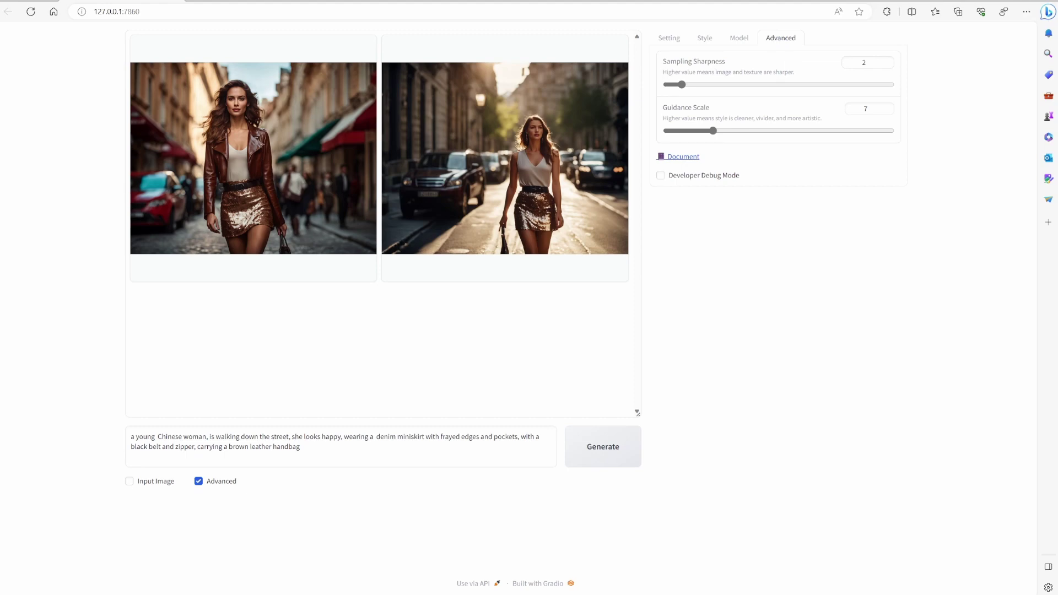
left_click(604, 450)
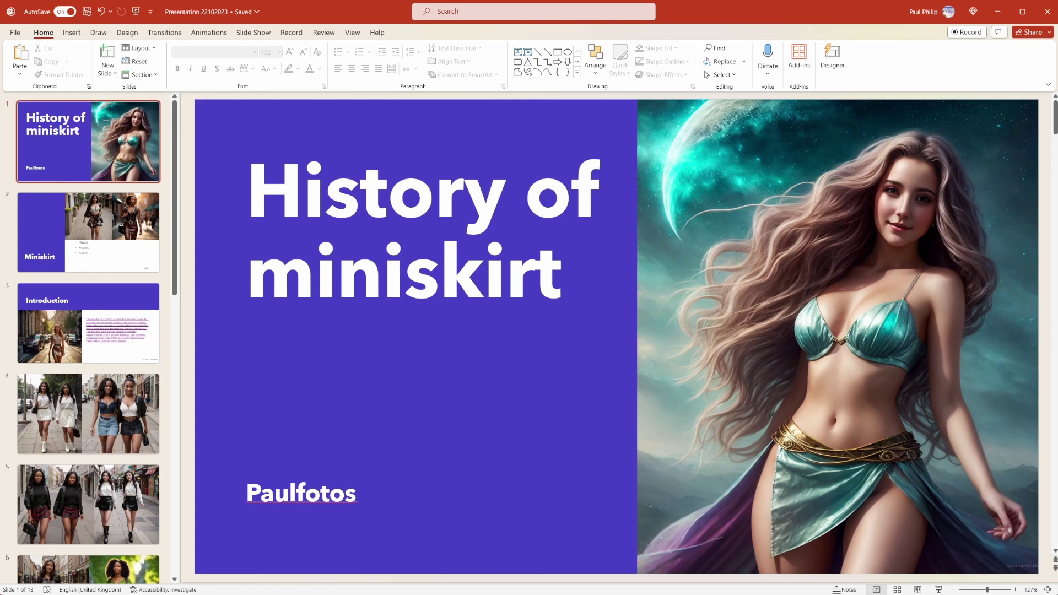
Step through slide 2 (Miniskirt) and slide 3 (Introduction) to slide 5
left_click(88, 232)
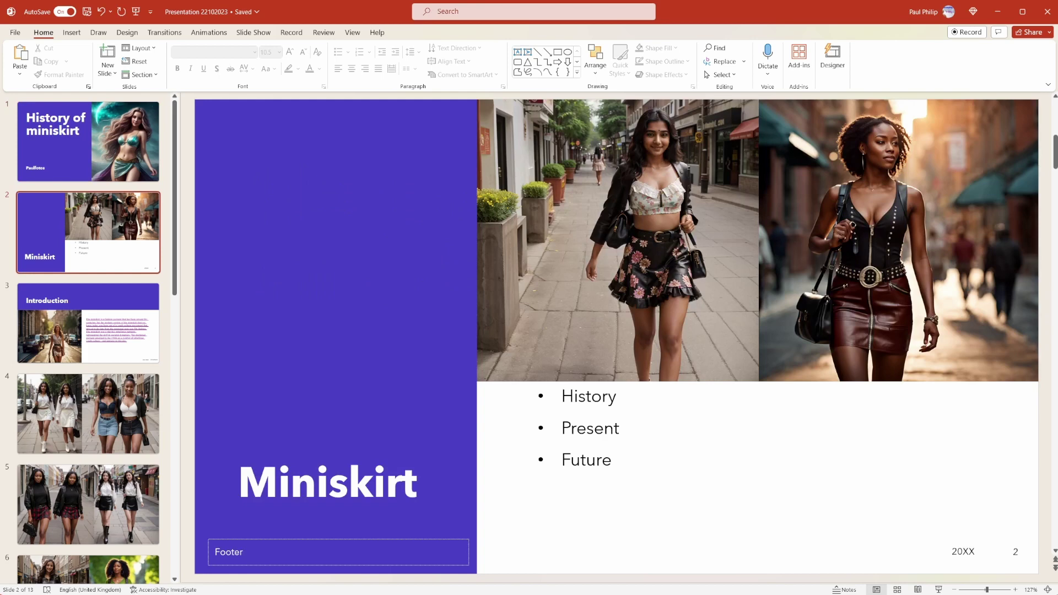
left_click(88, 323)
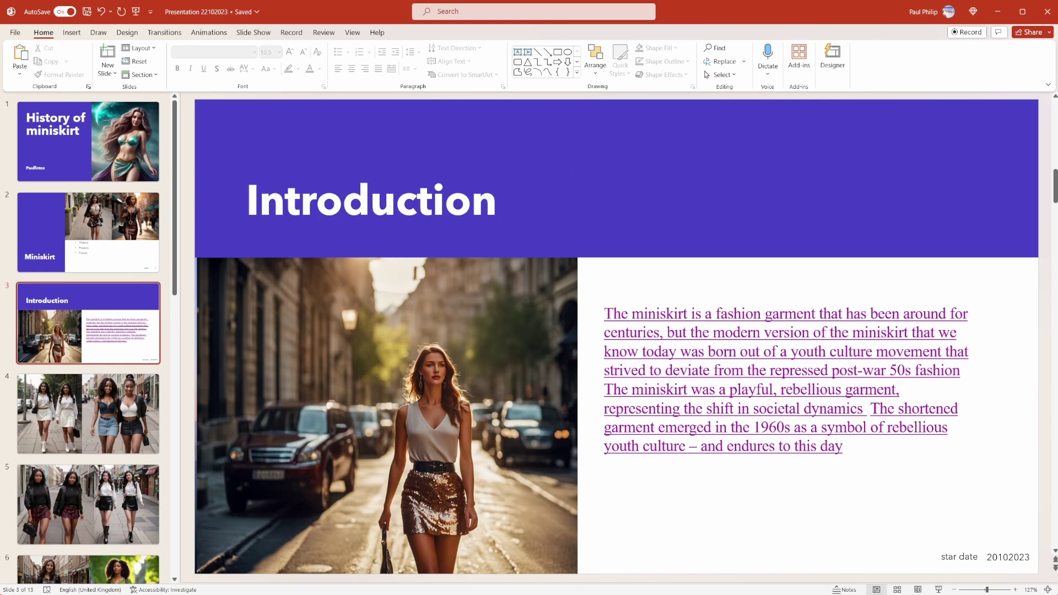
key("Down")
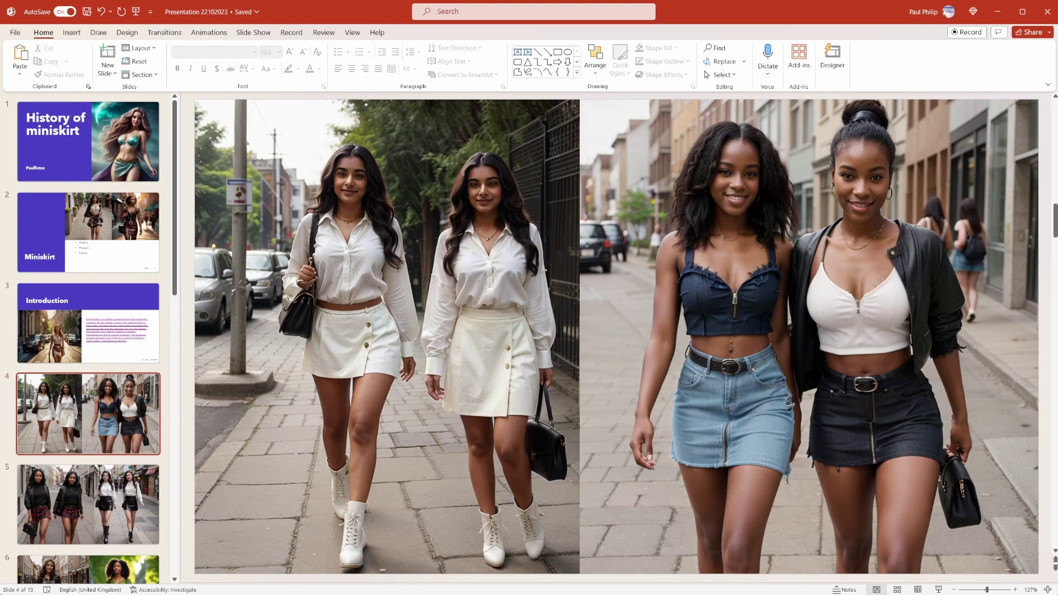
key("Down")
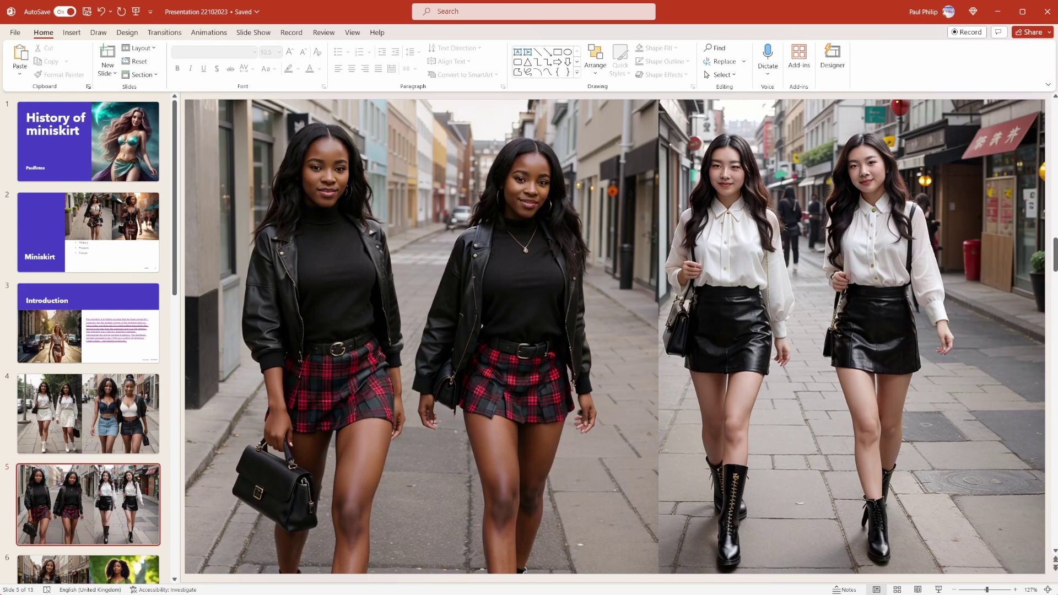
Advance through slides 6 to 13, ending on the Thank you slide
key("Down")
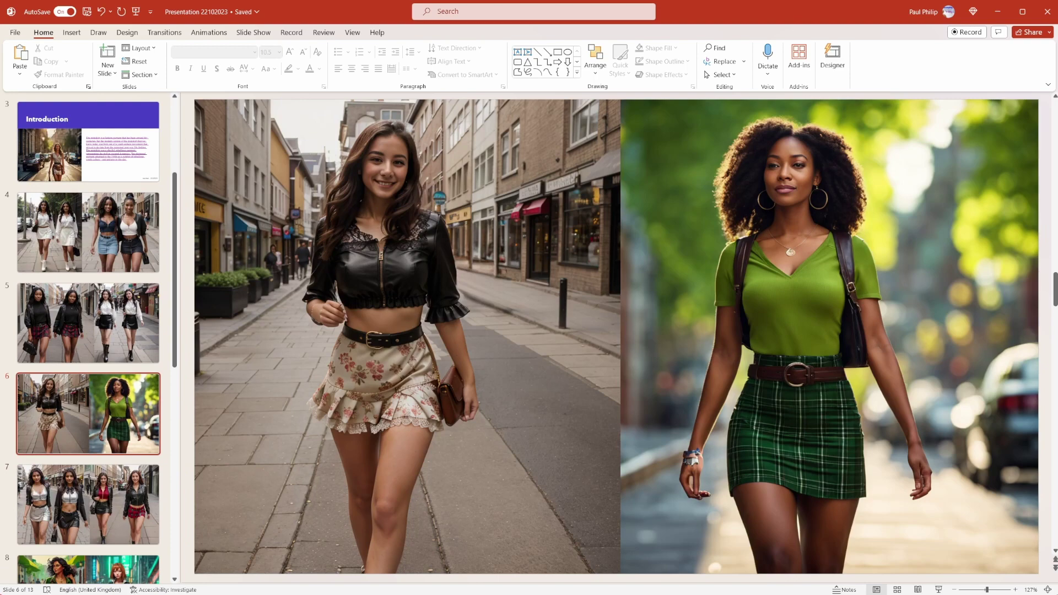
key("Down")
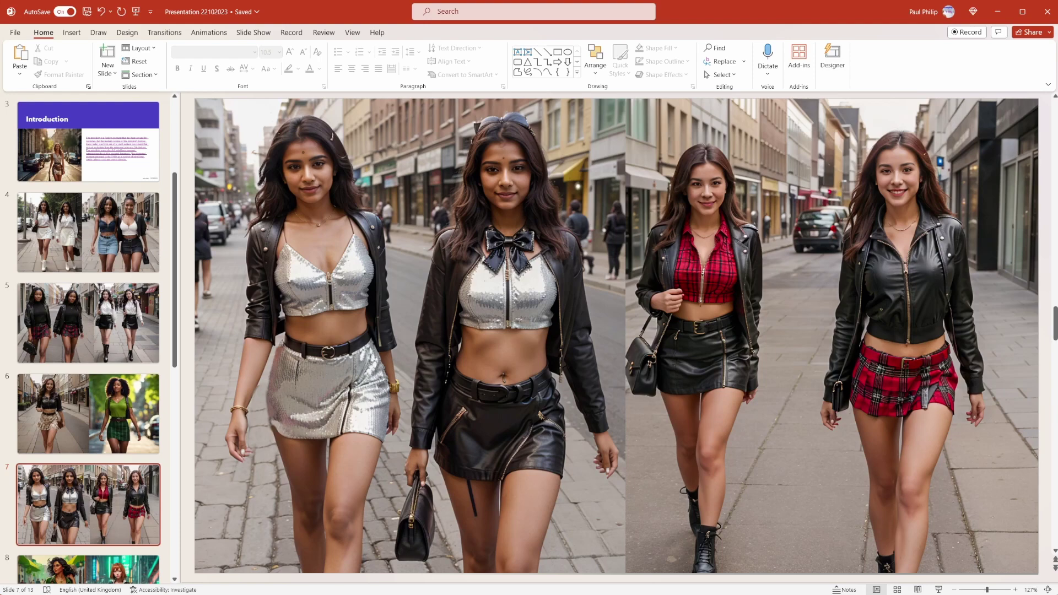
key("Down")
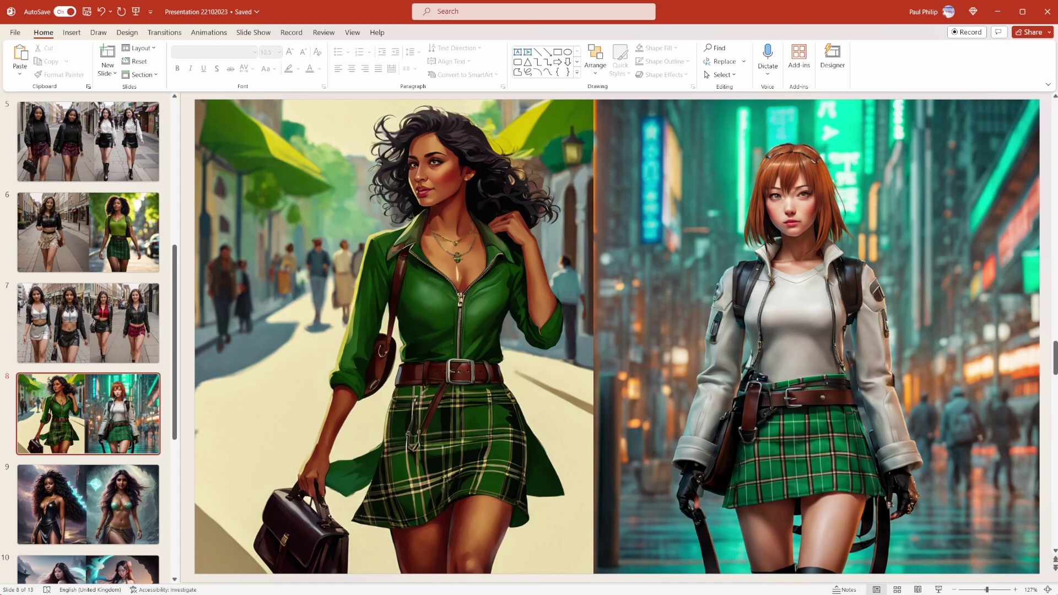
key("Down")
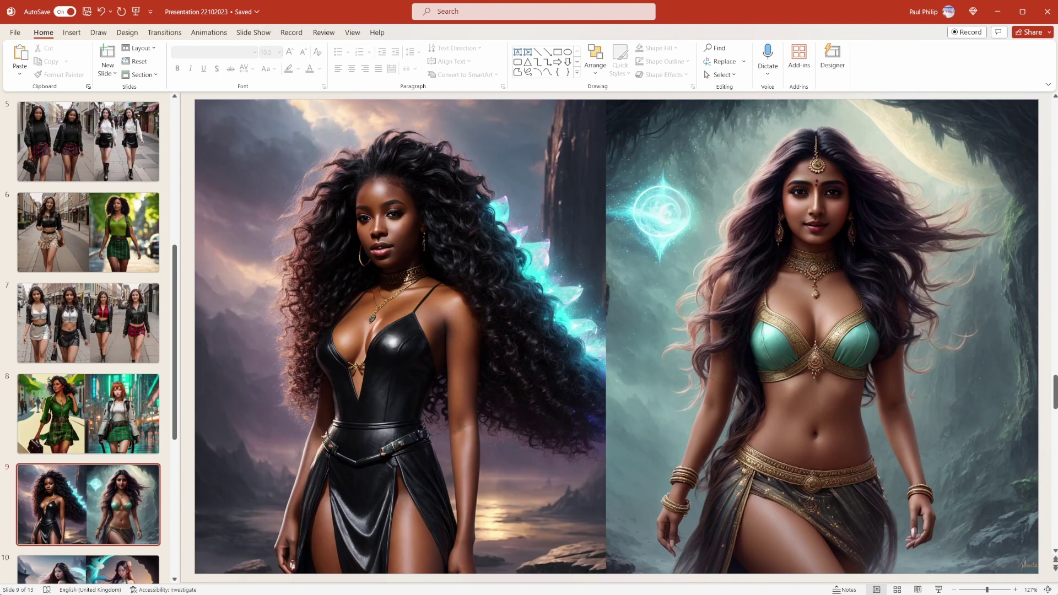
key("Down")
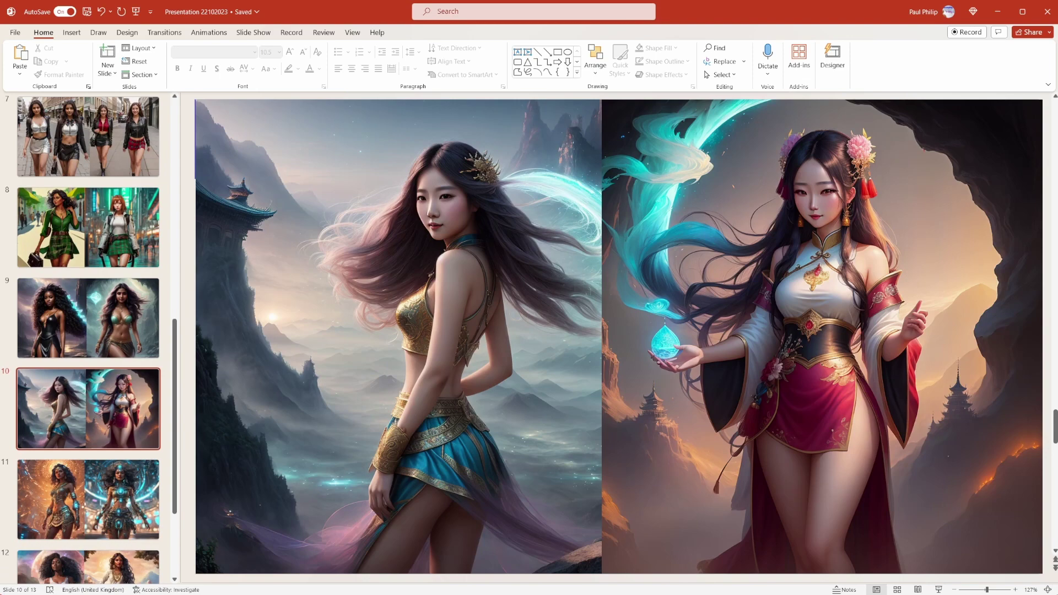
key("Down")
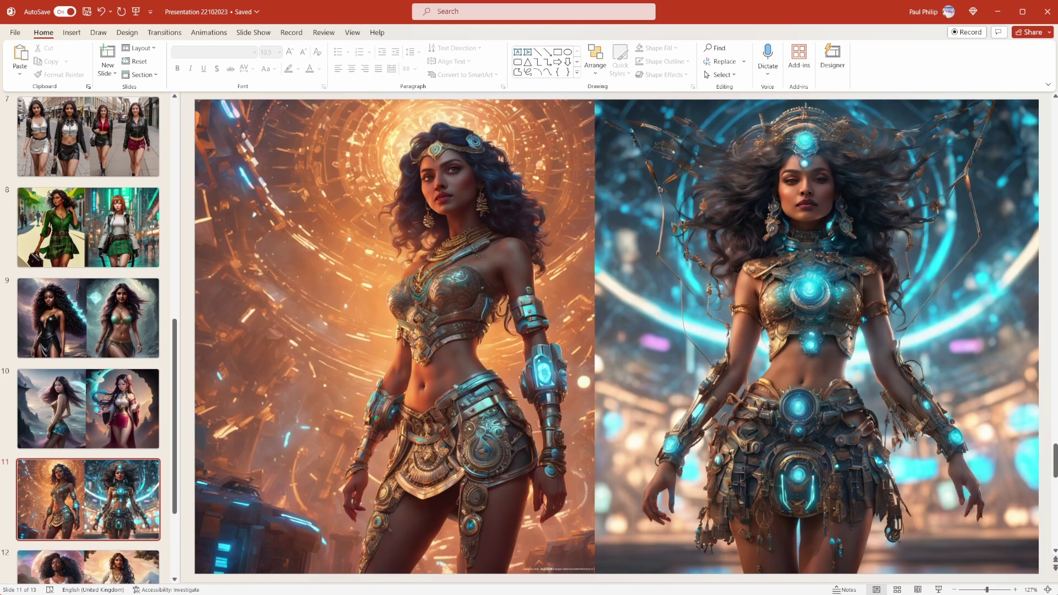
key("Down")
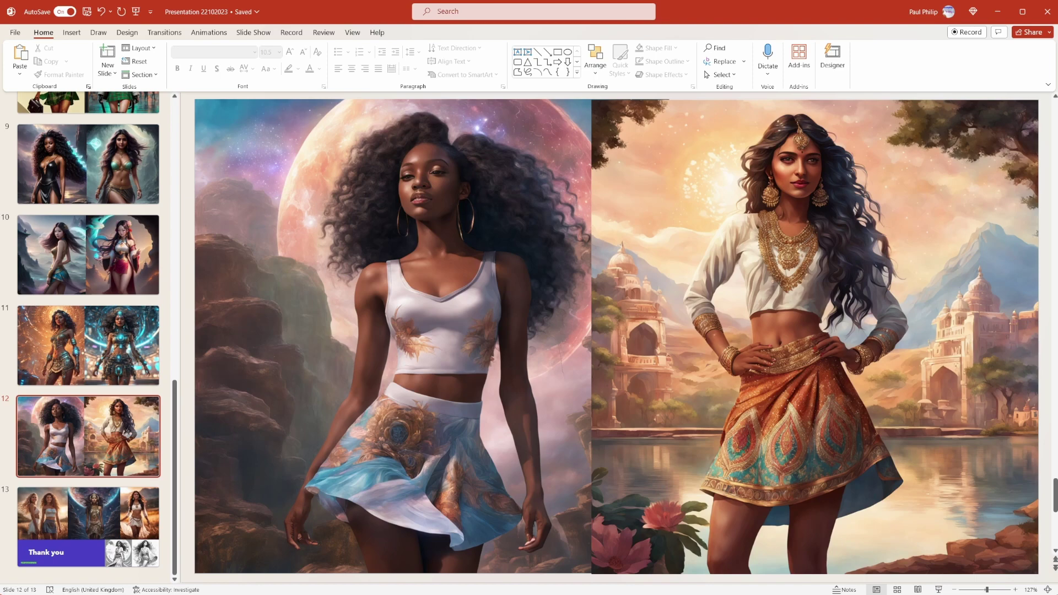
key("Down")
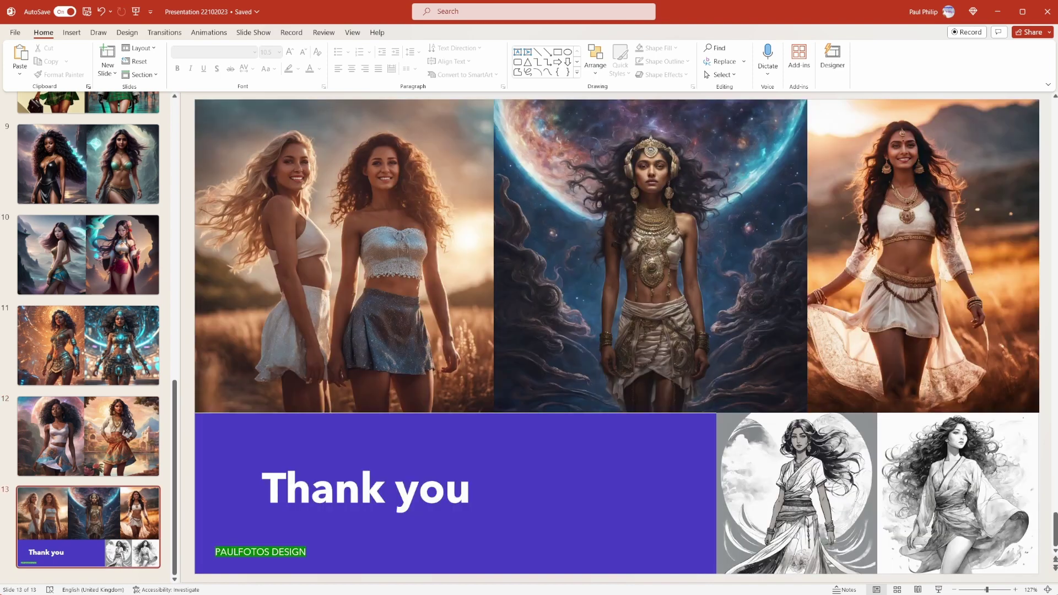